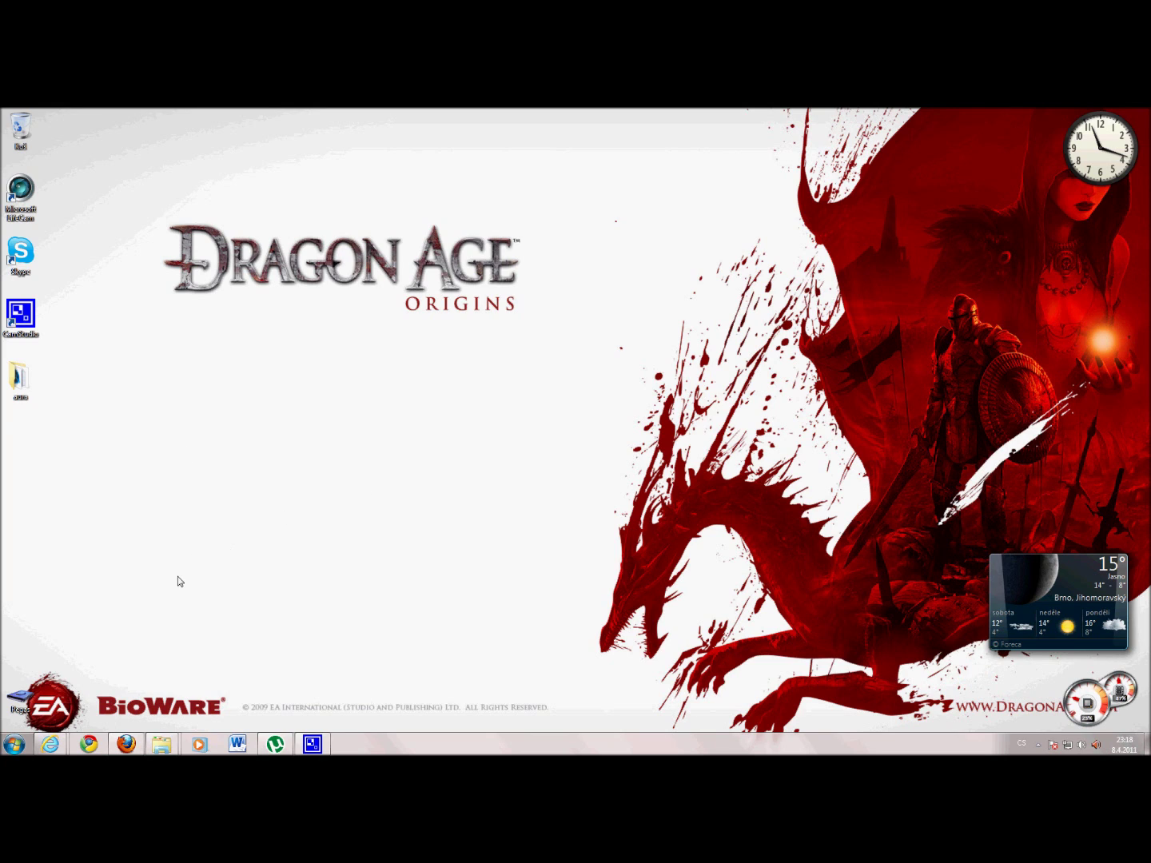
View the Aura Beta 2 download page on CodePlex in Internet Explorer, and minimize the browser.
mouse_move(49, 745)
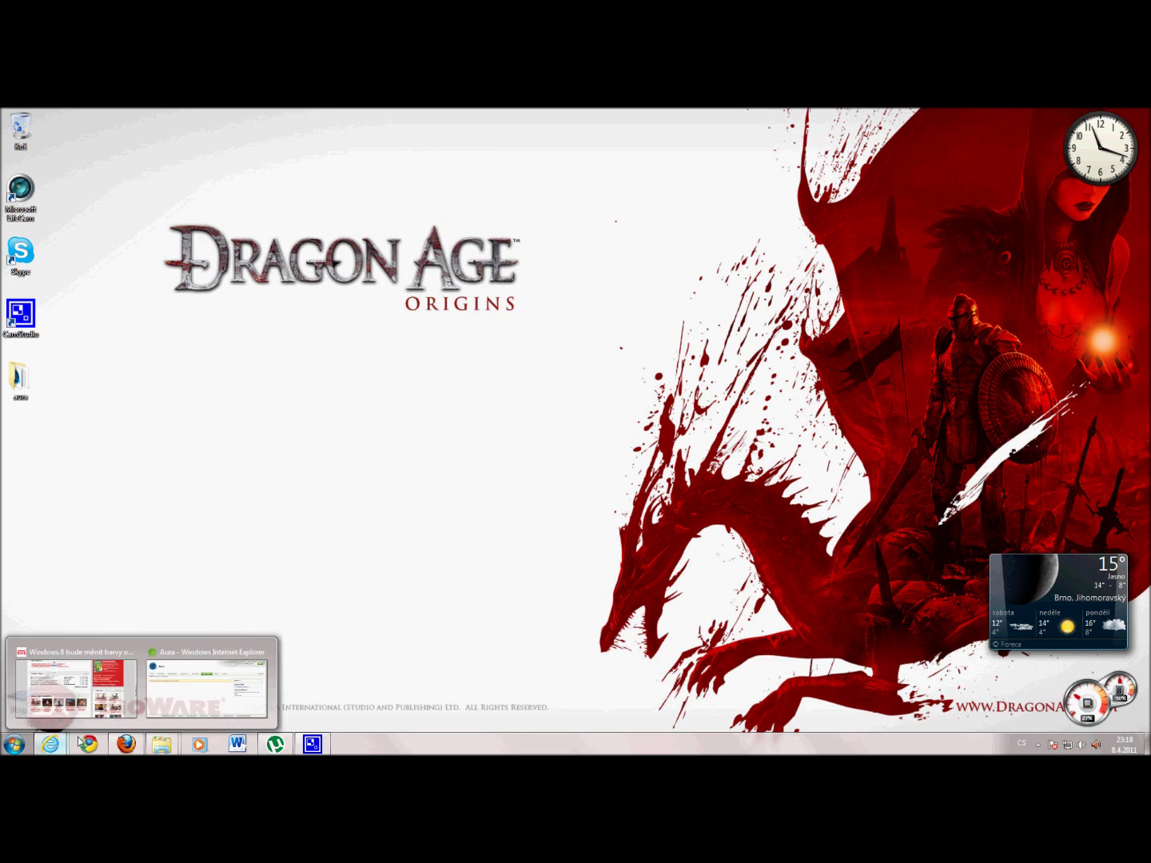
left_click(145, 704)
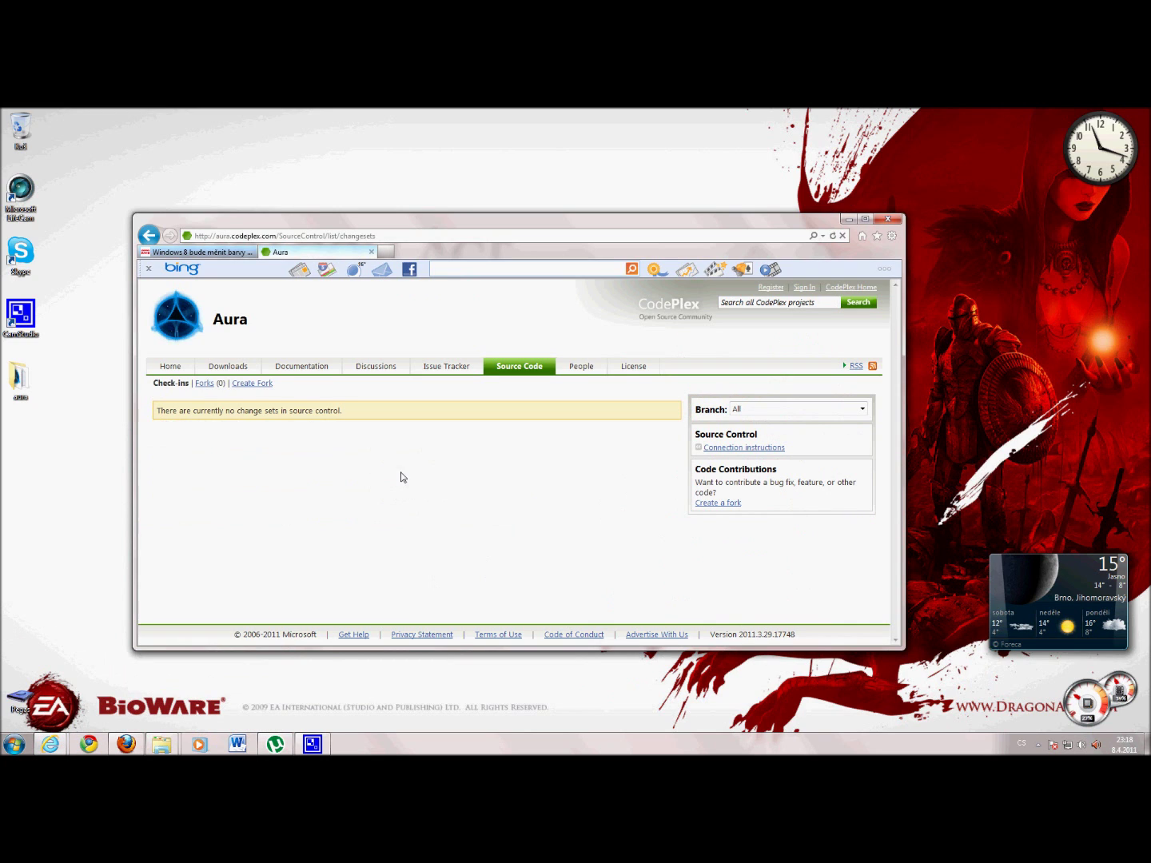
left_click(240, 367)
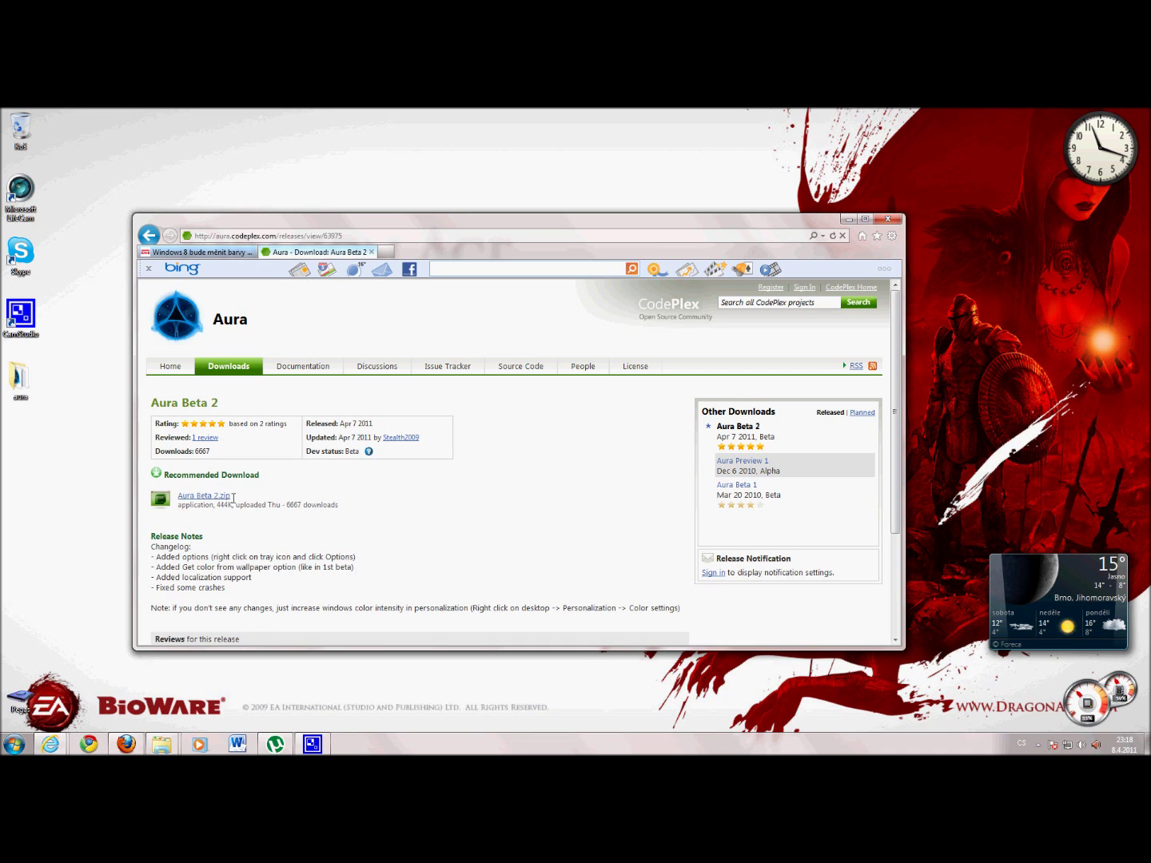
left_click(849, 218)
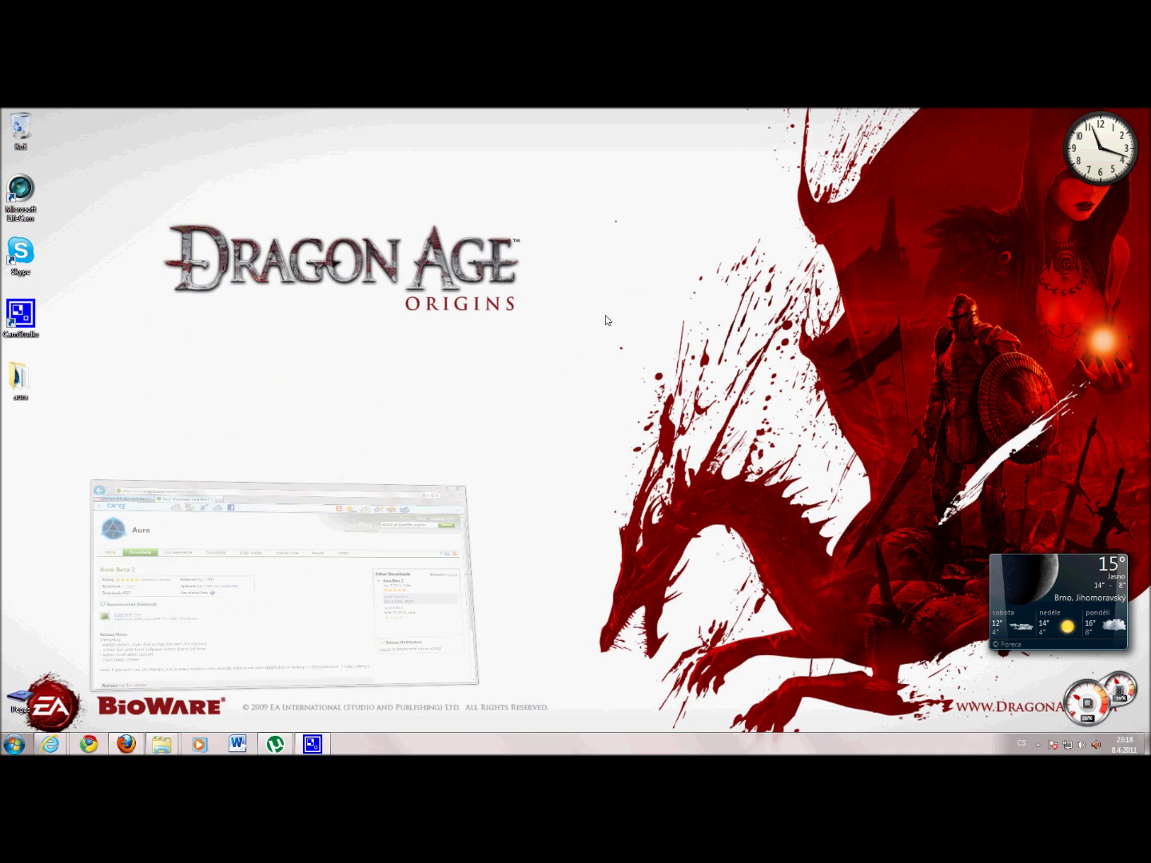
Launch the Aura application from the aura desktop folder and minimize the folder window.
double_click(24, 381)
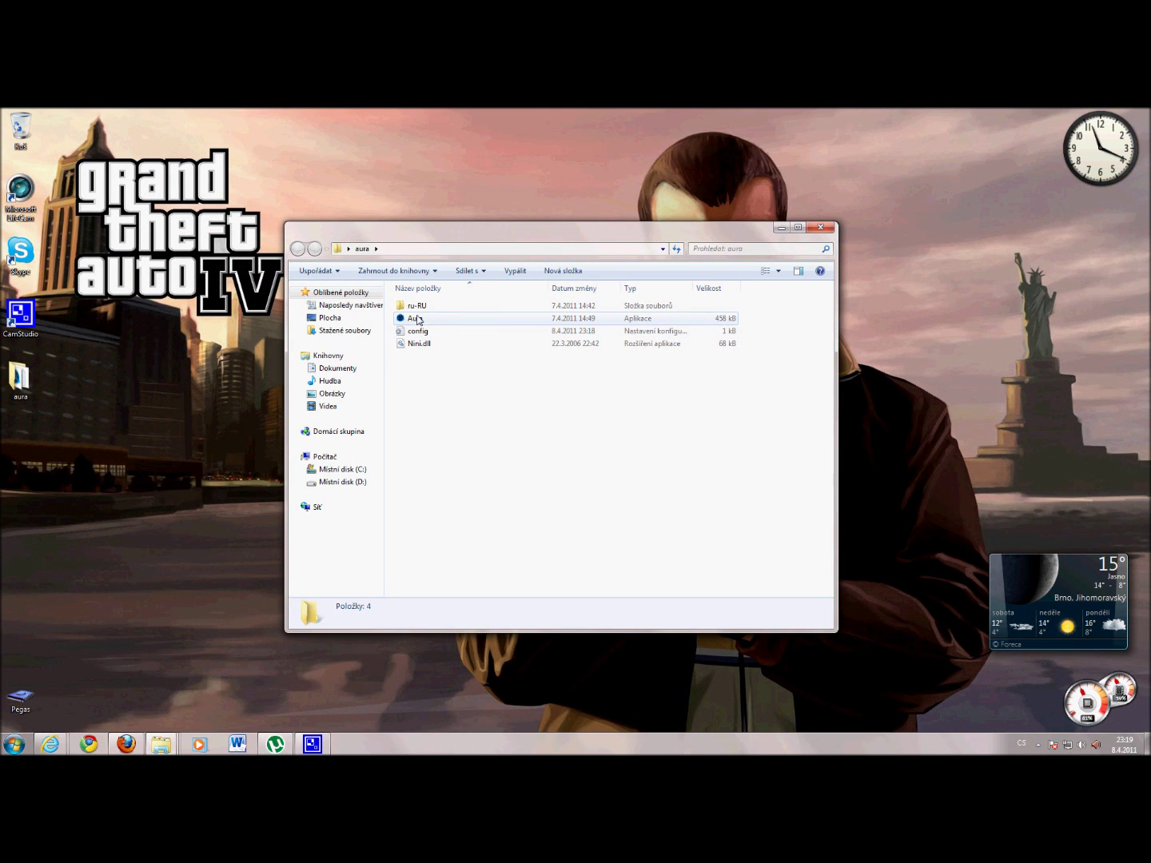
left_click(472, 320)
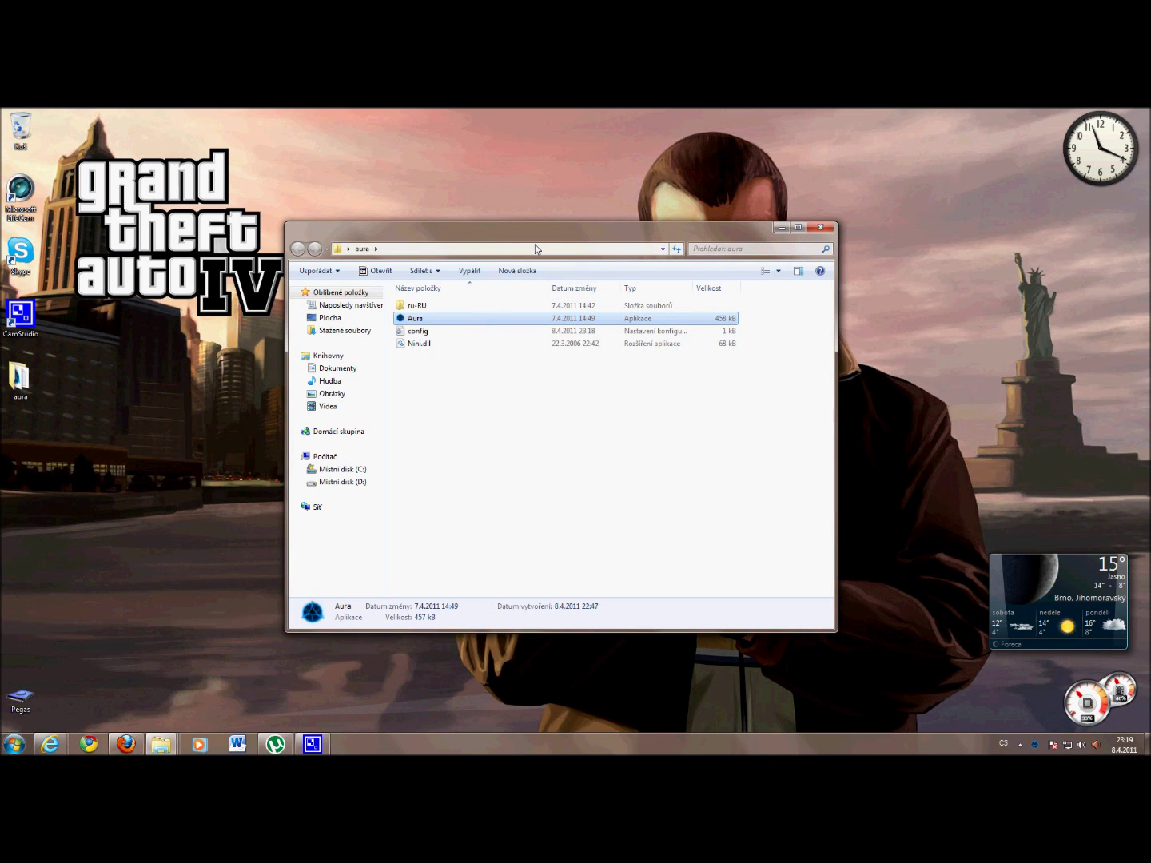
left_click_drag(543, 229, 428, 205)
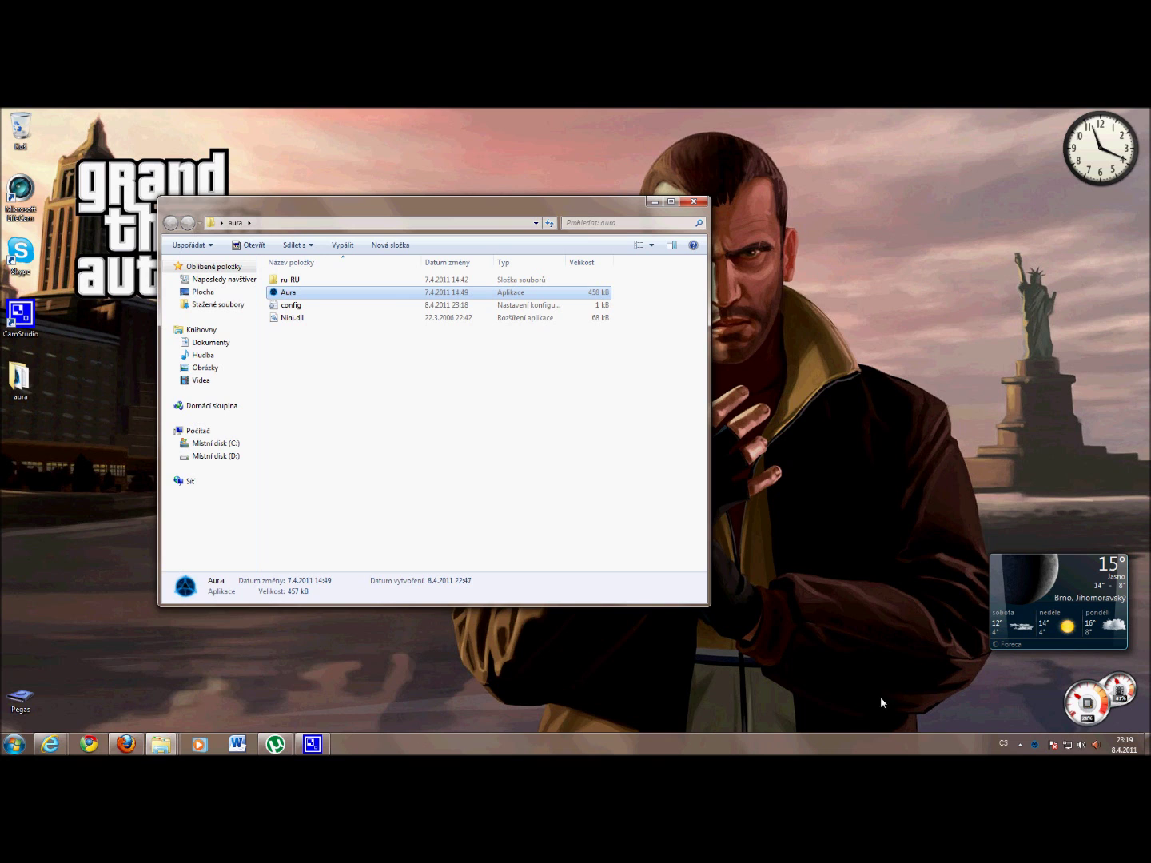
left_click(654, 202)
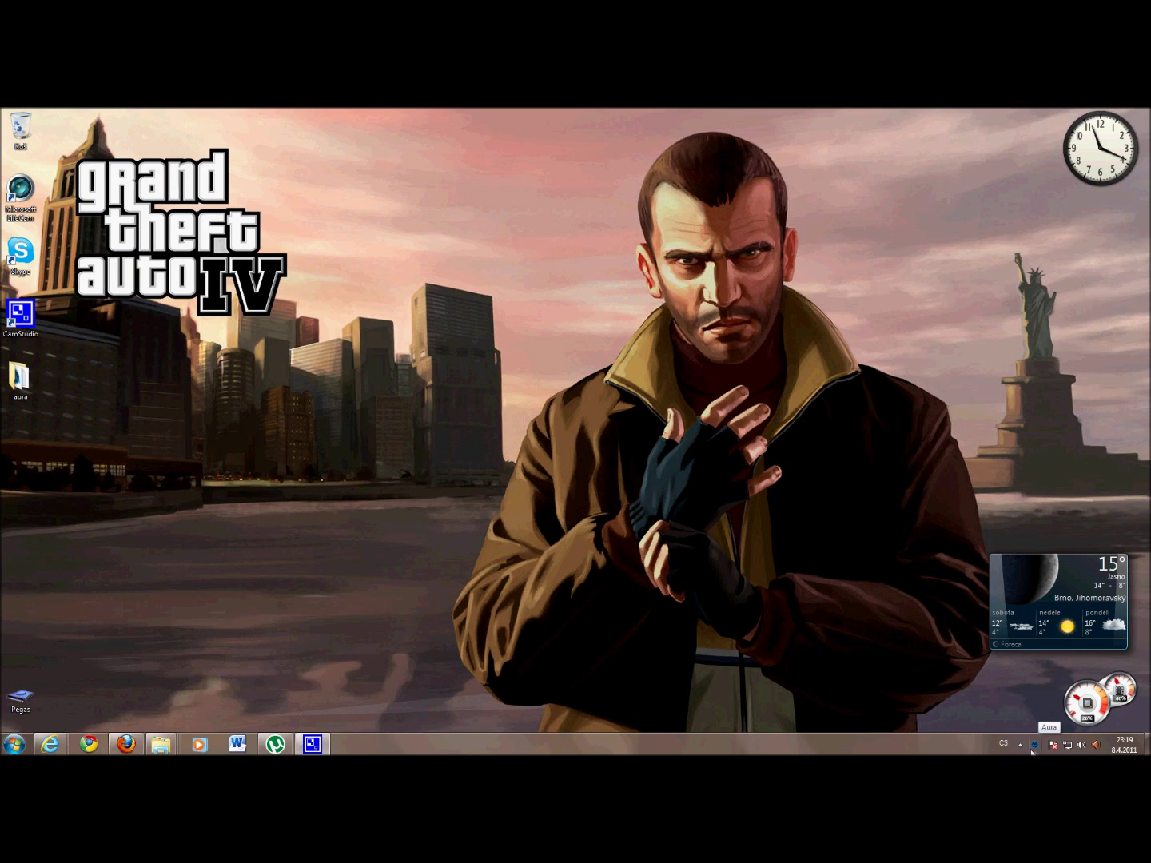
Open Aura's options and choose English (United States) as the language.
right_click(1036, 746)
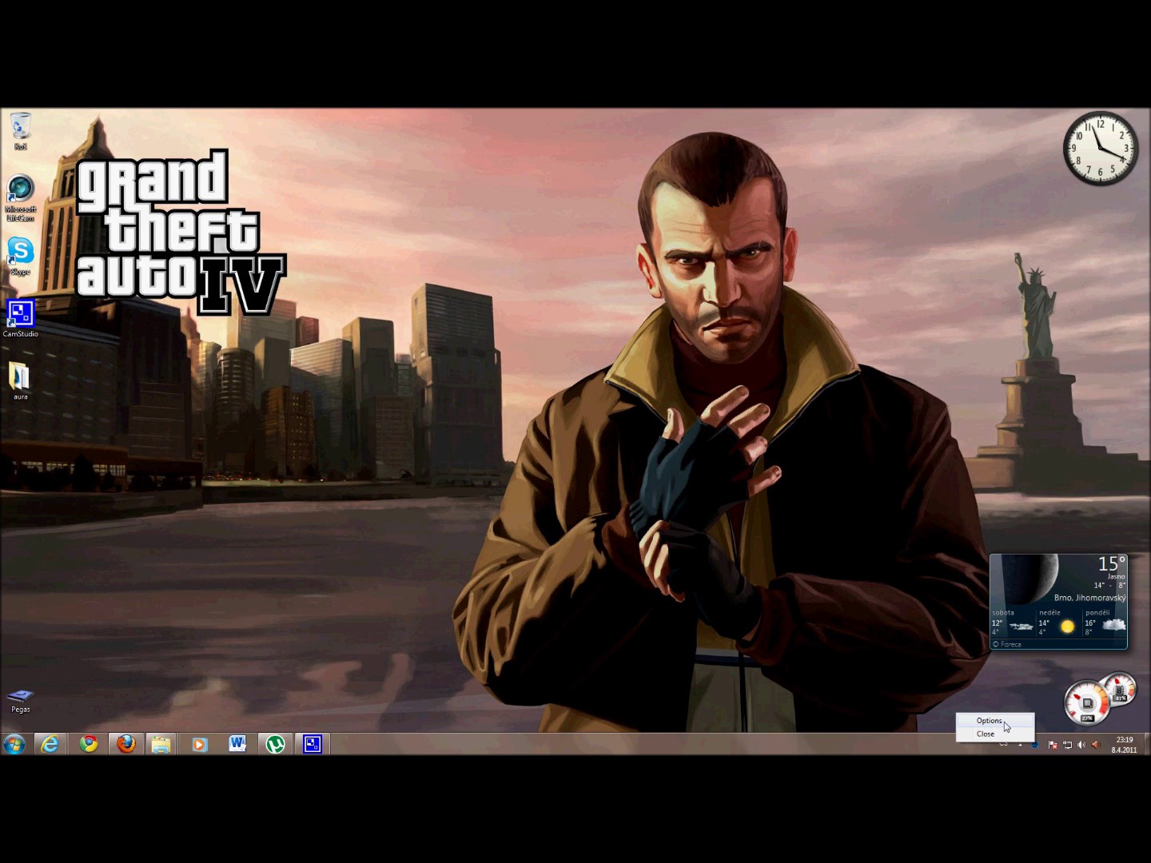
left_click(991, 721)
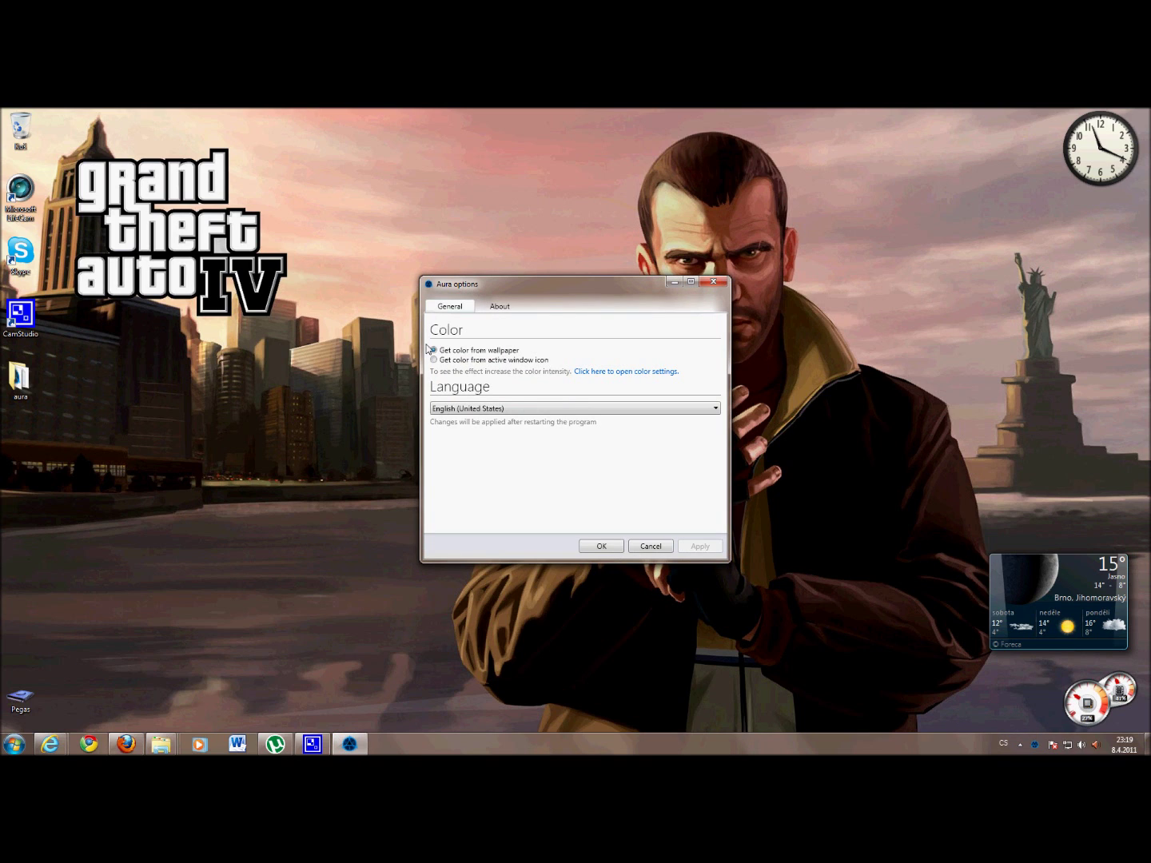
left_click(464, 409)
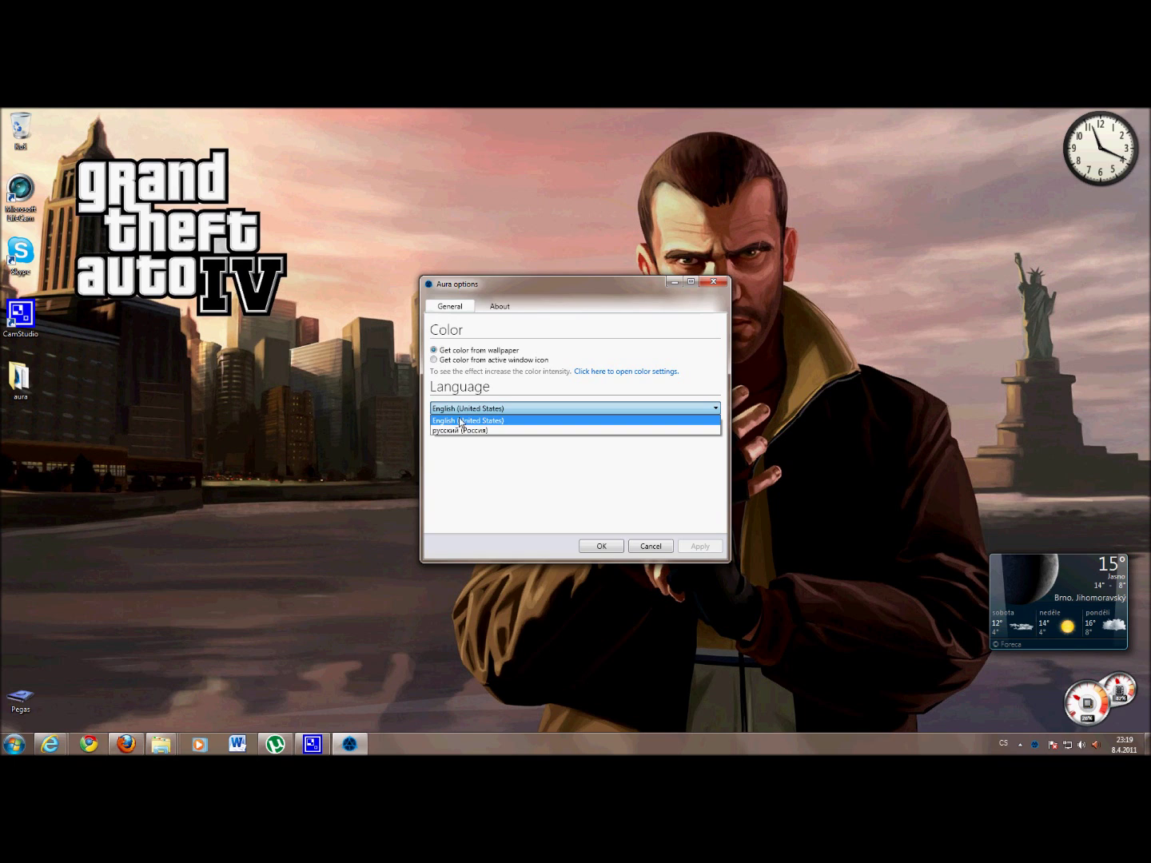
left_click(460, 422)
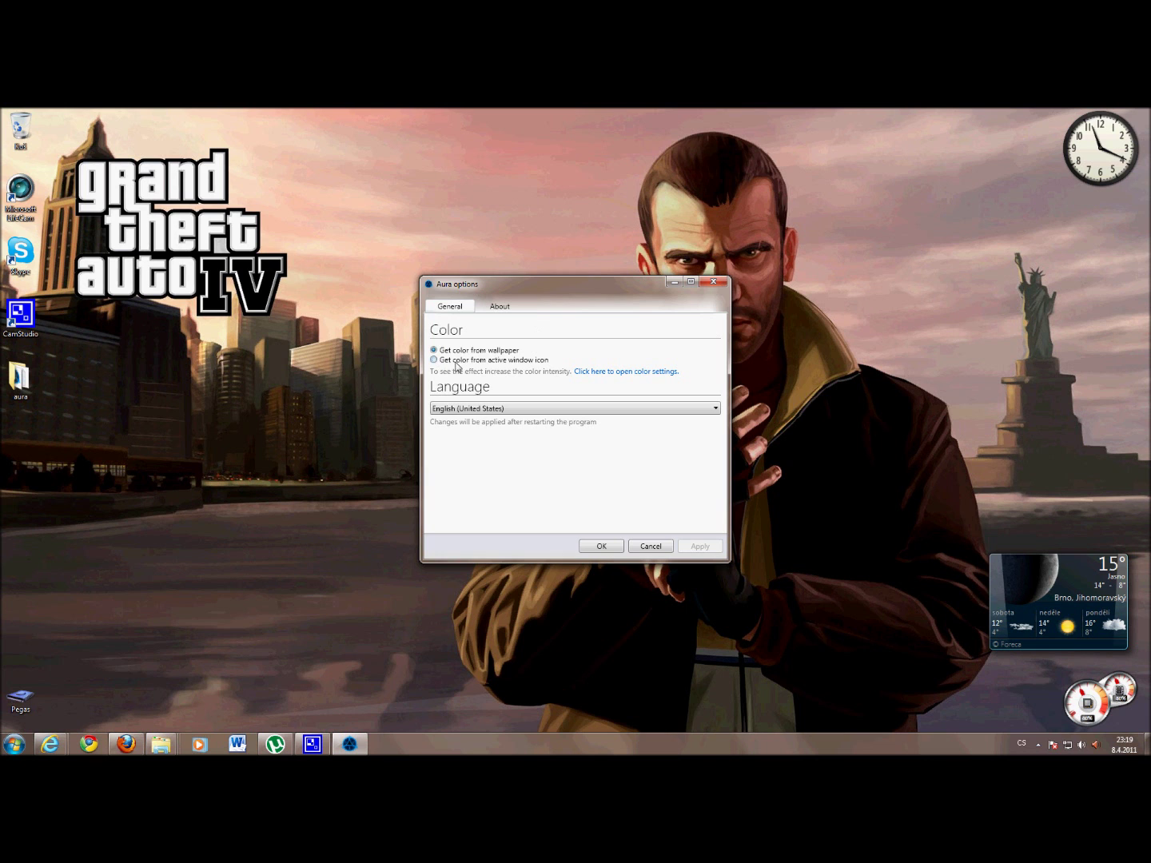
Switch to the next desktop background three times, moving the Aura options window to check its wallpaper-based color.
left_click_drag(535, 289, 819, 279)
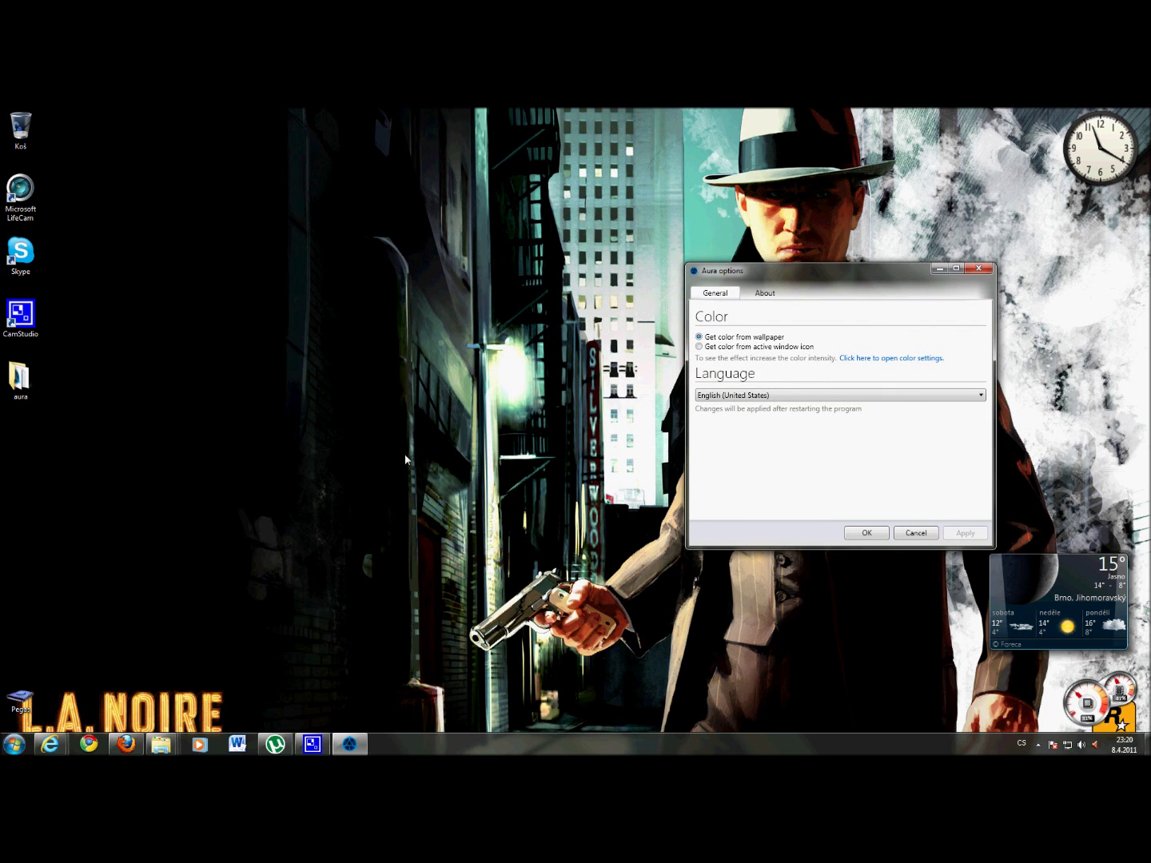
right_click(394, 408)
left_click(439, 505)
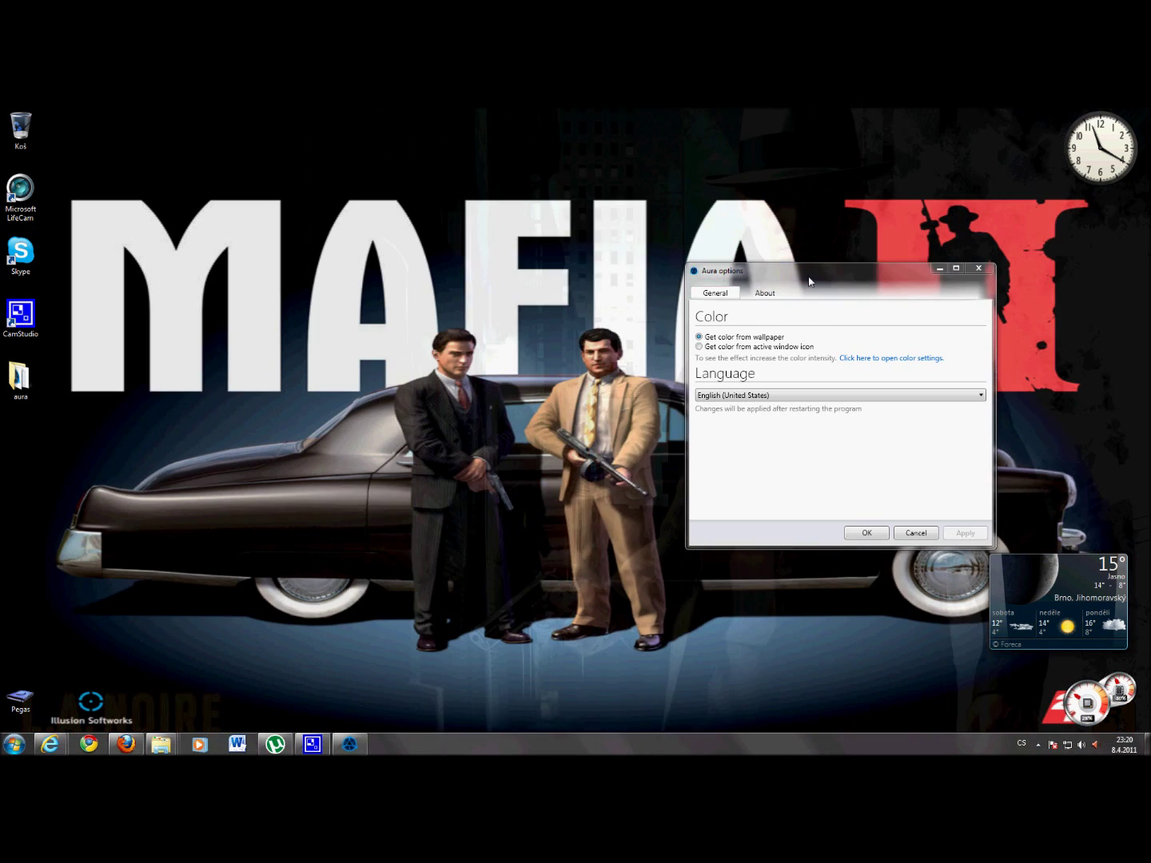
left_click_drag(807, 277, 645, 285)
right_click(262, 456)
left_click(334, 552)
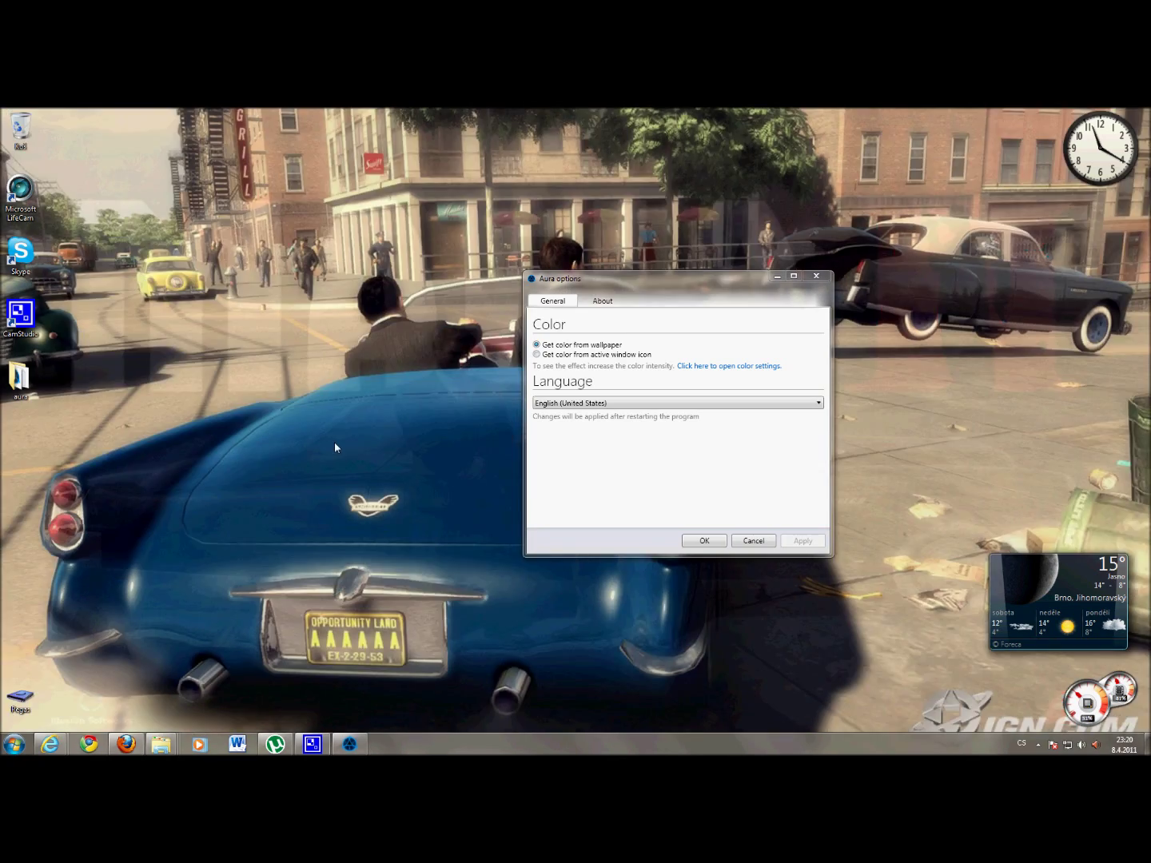
right_click(355, 387)
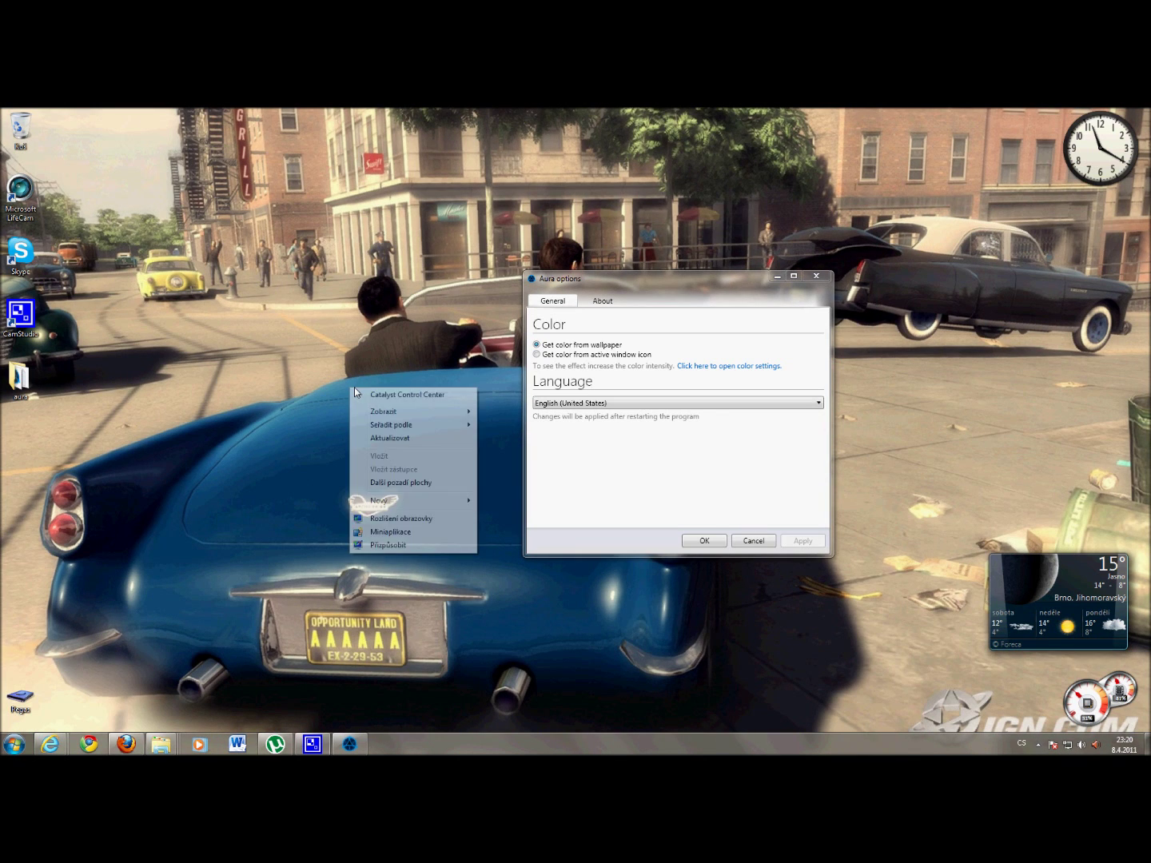
left_click(407, 484)
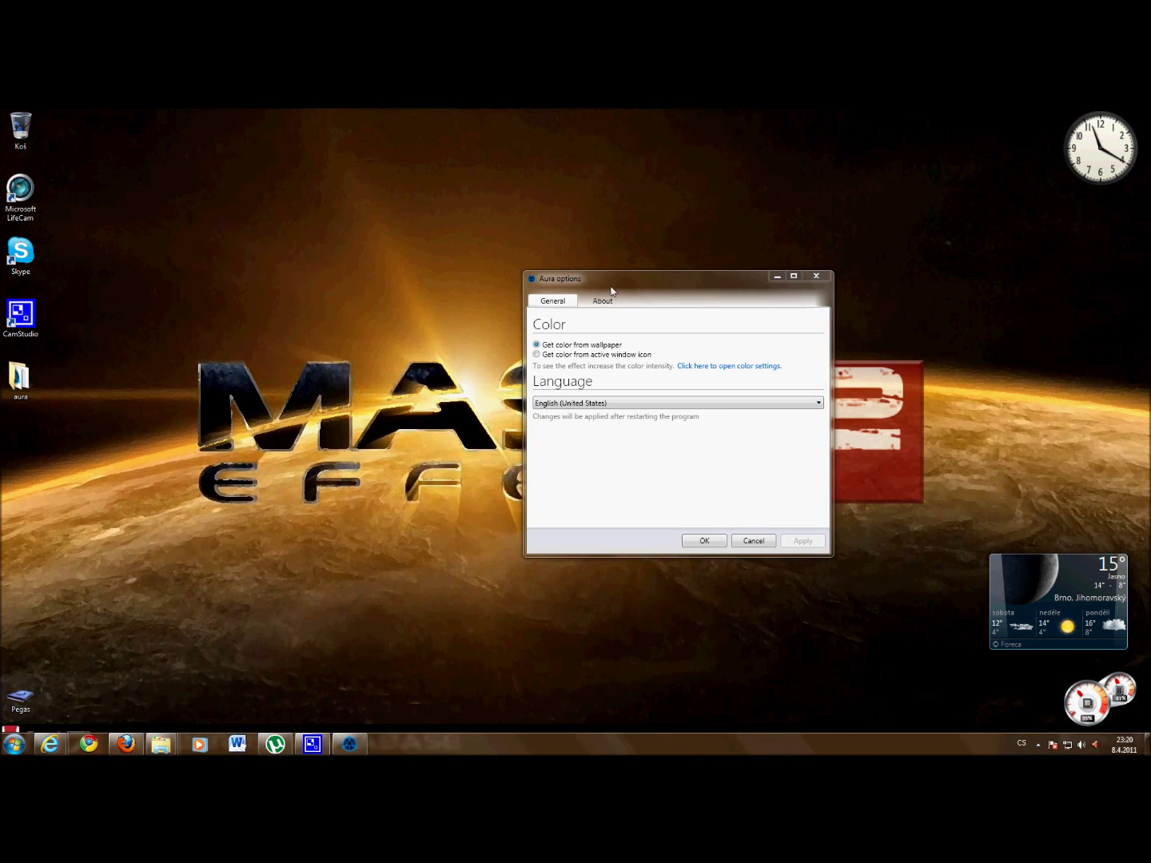
left_click_drag(612, 289, 456, 292)
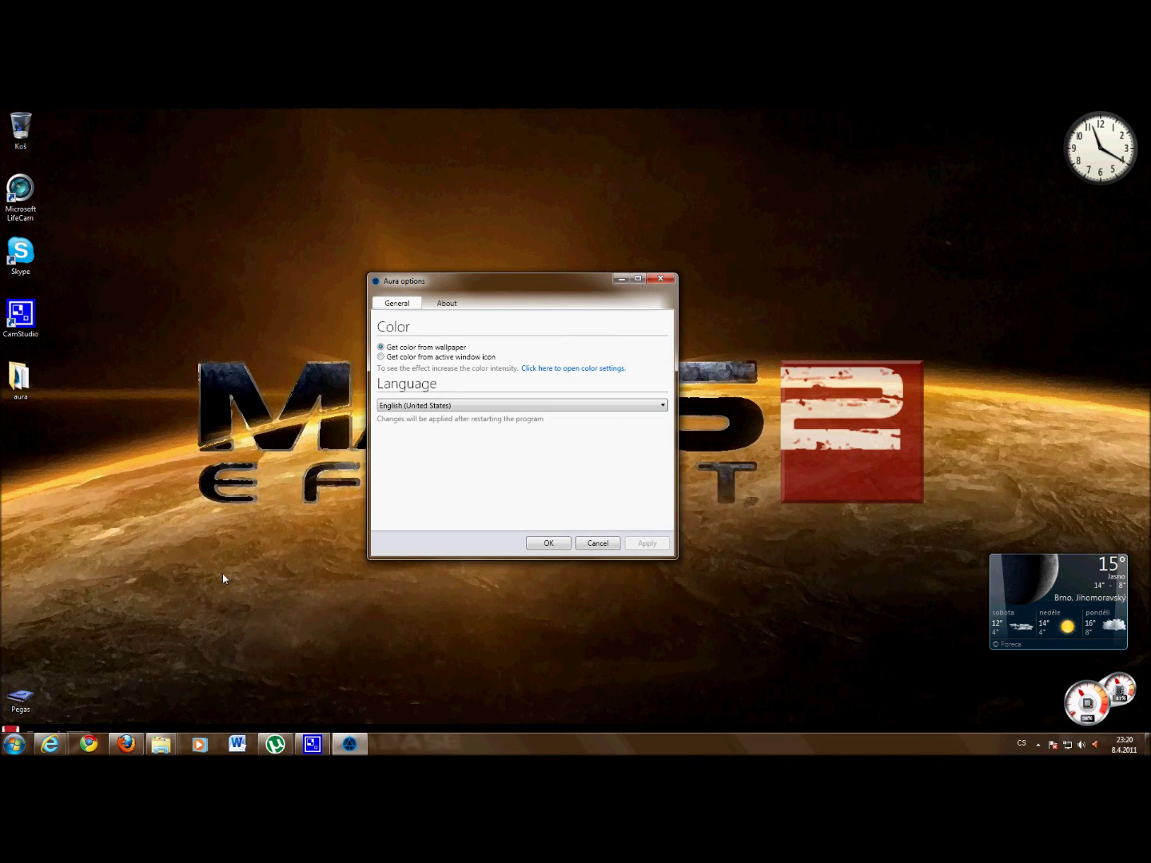
Bring up the Firefox and aura folder windows to check their wallpaper-based frame color, and minimize both.
left_click(125, 745)
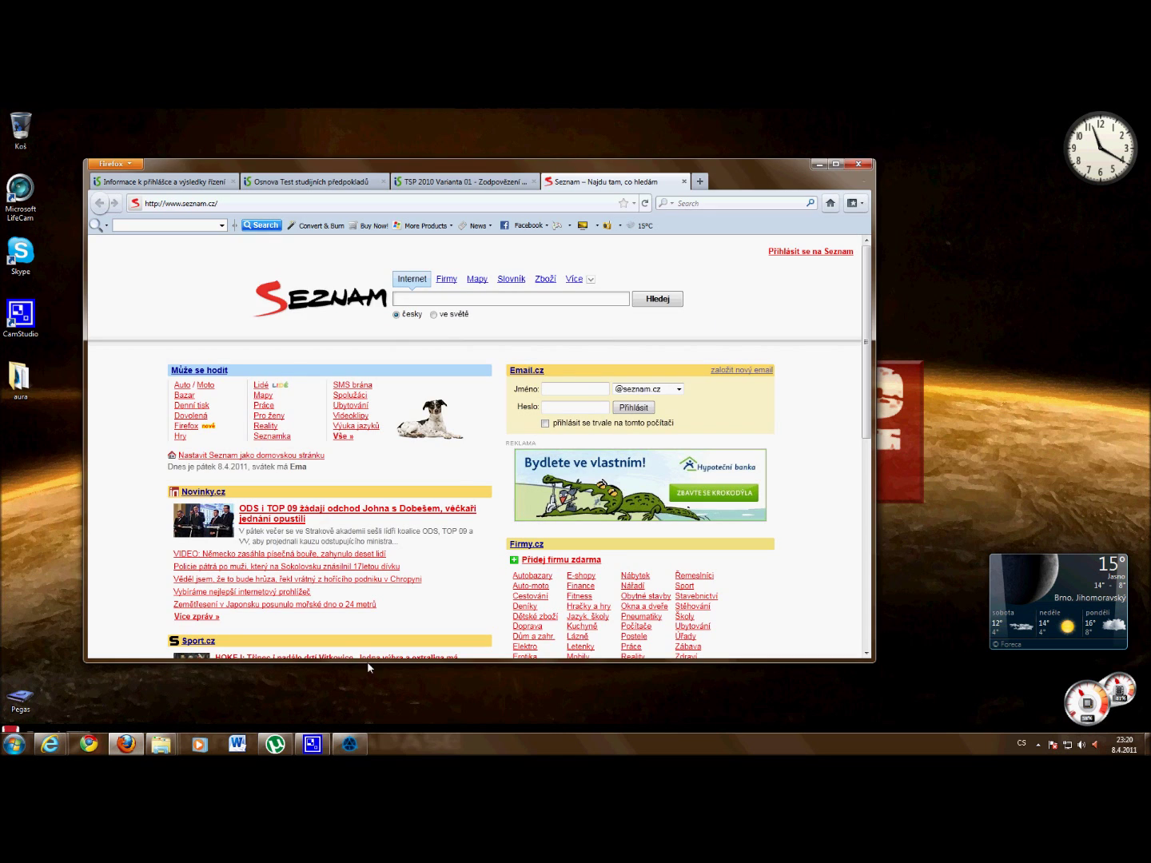
left_click(131, 747)
left_click(130, 747)
mouse_move(159, 744)
left_click(335, 687)
left_click_drag(398, 220, 363, 322)
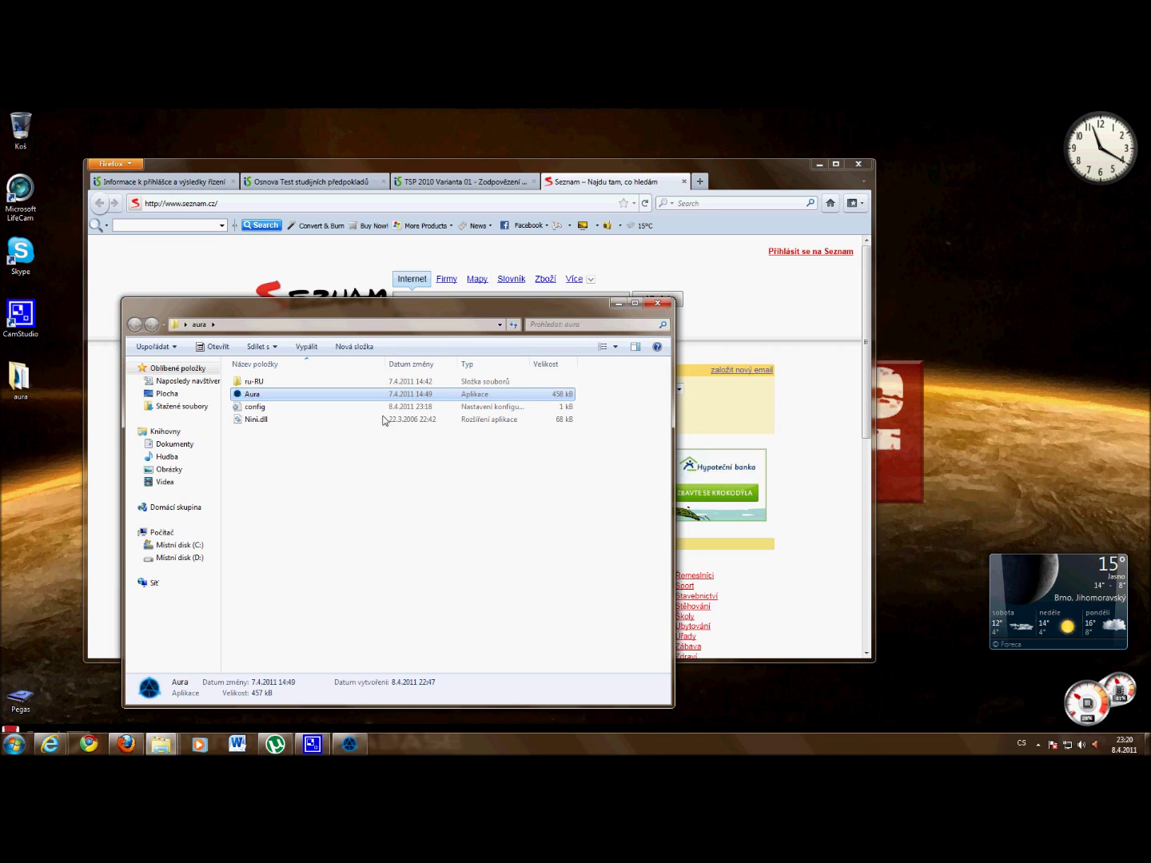
left_click(617, 304)
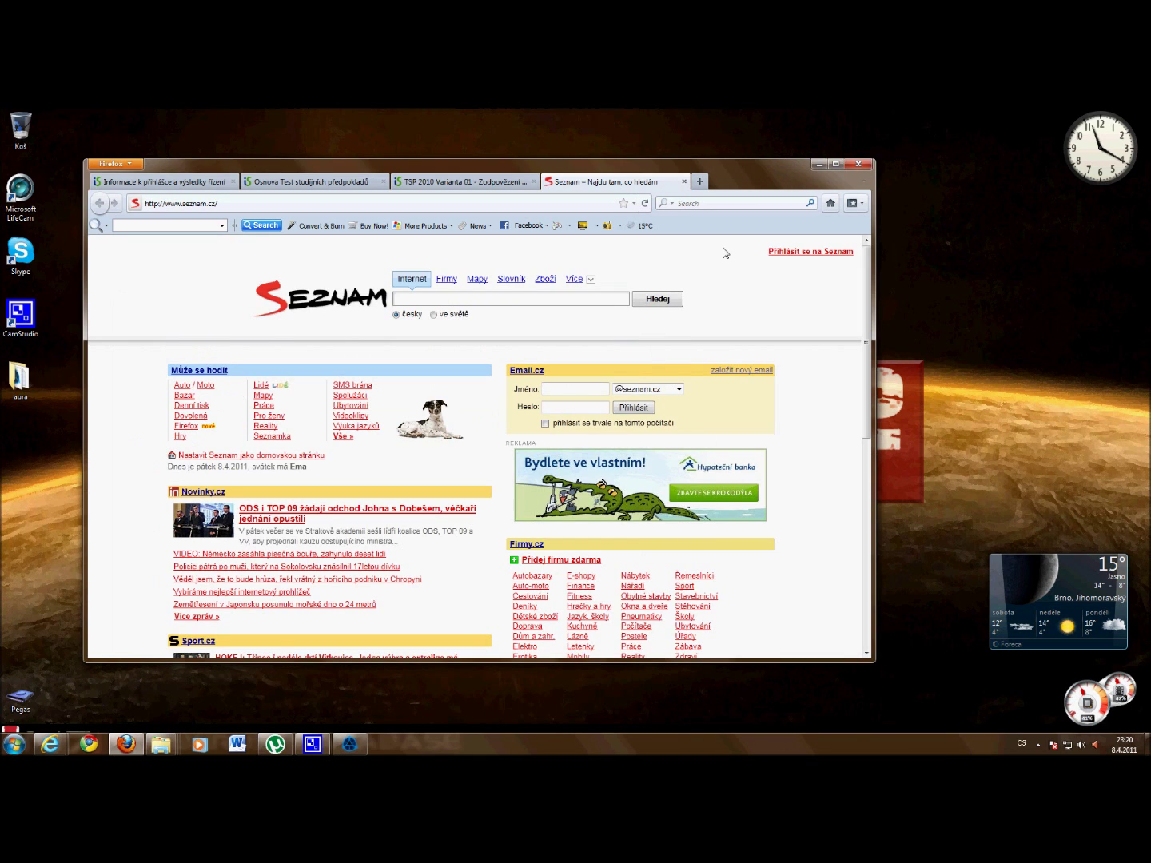
left_click(819, 164)
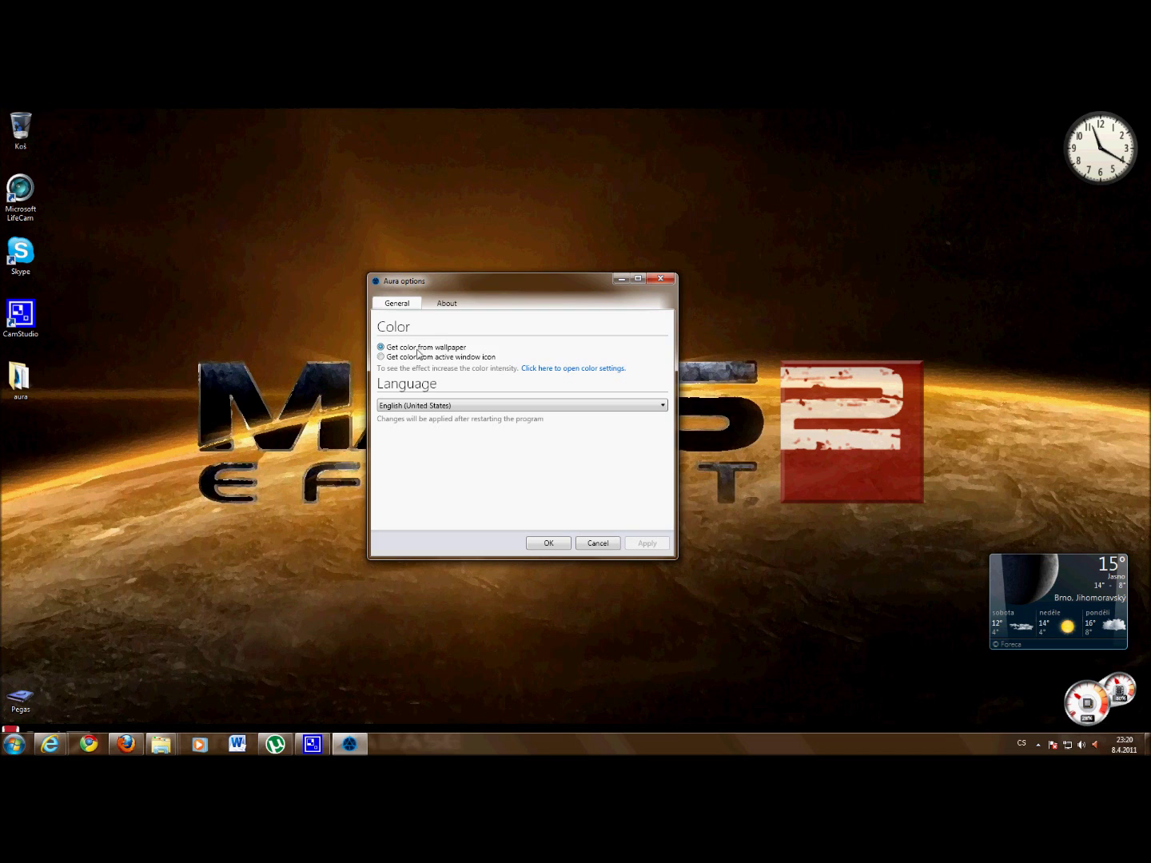
Set Aura to get its color from the active window icon, and close the options after viewing the About information.
left_click(392, 358)
left_click(651, 542)
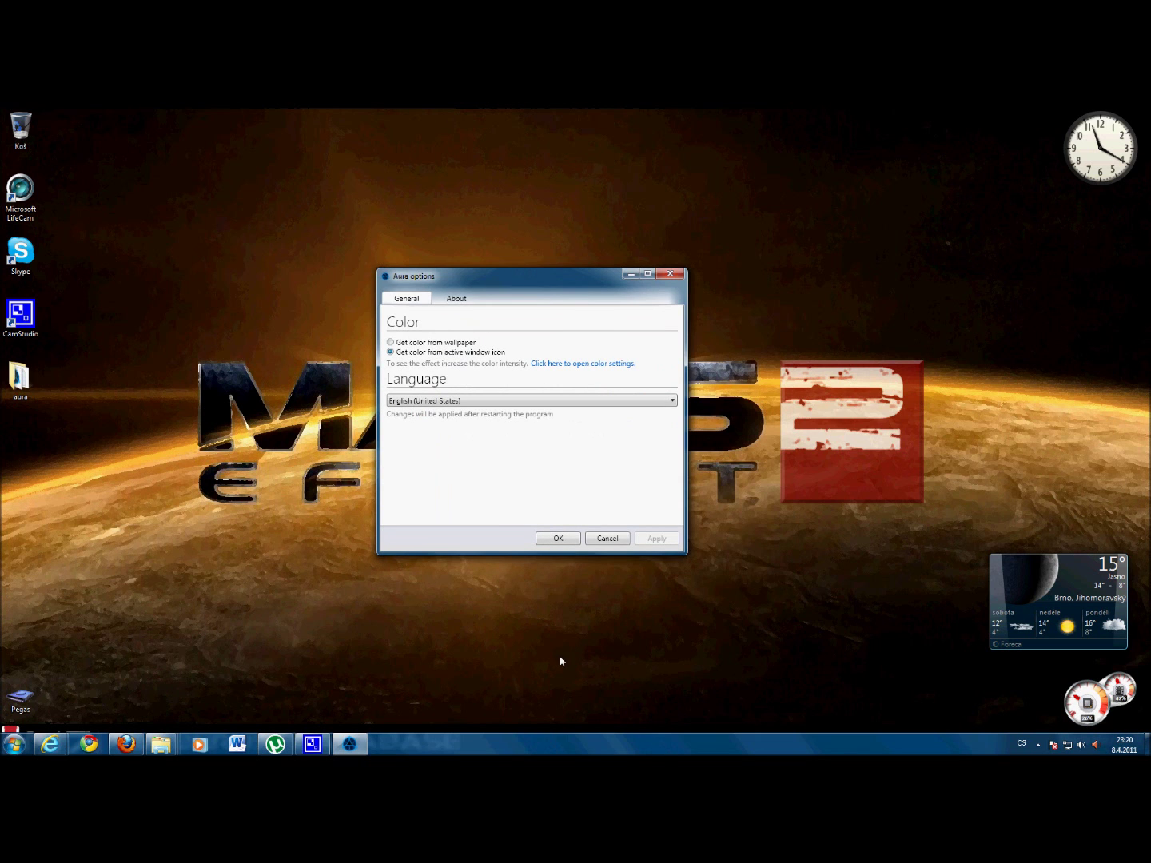
left_click(468, 301)
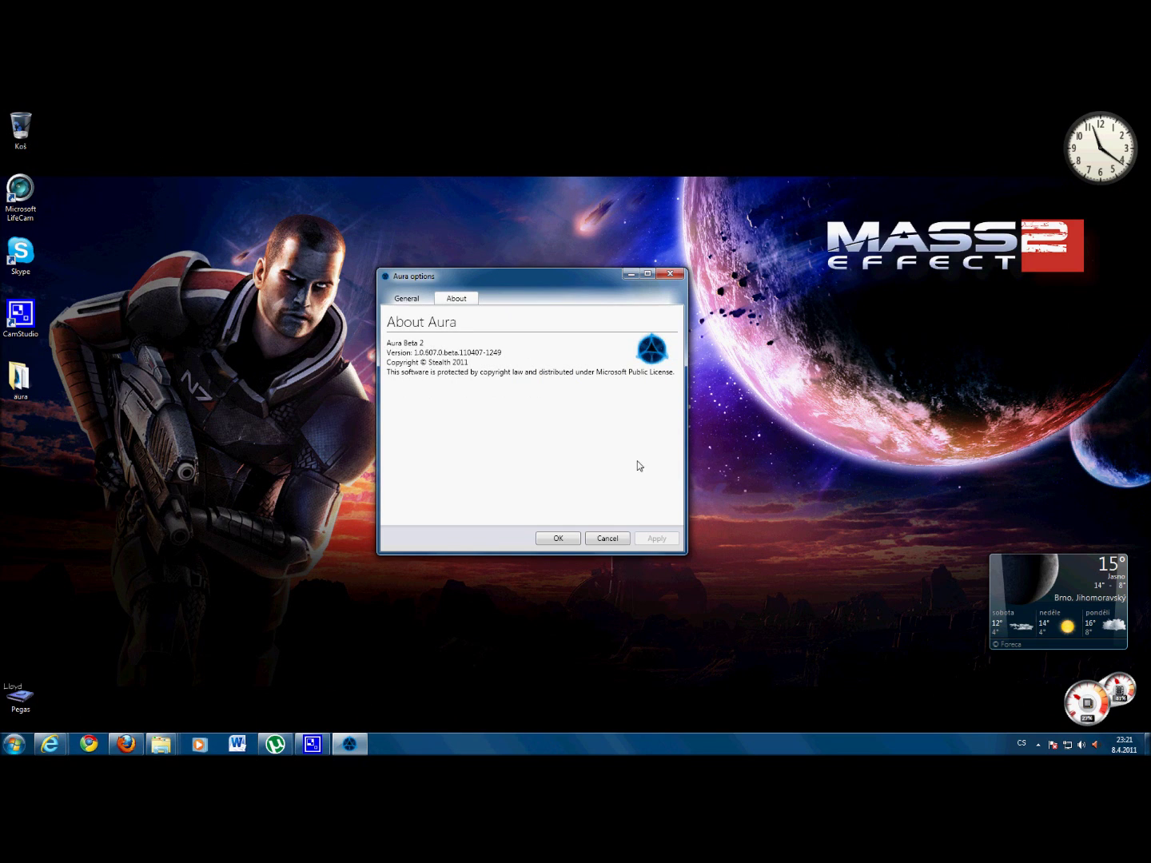
left_click(559, 538)
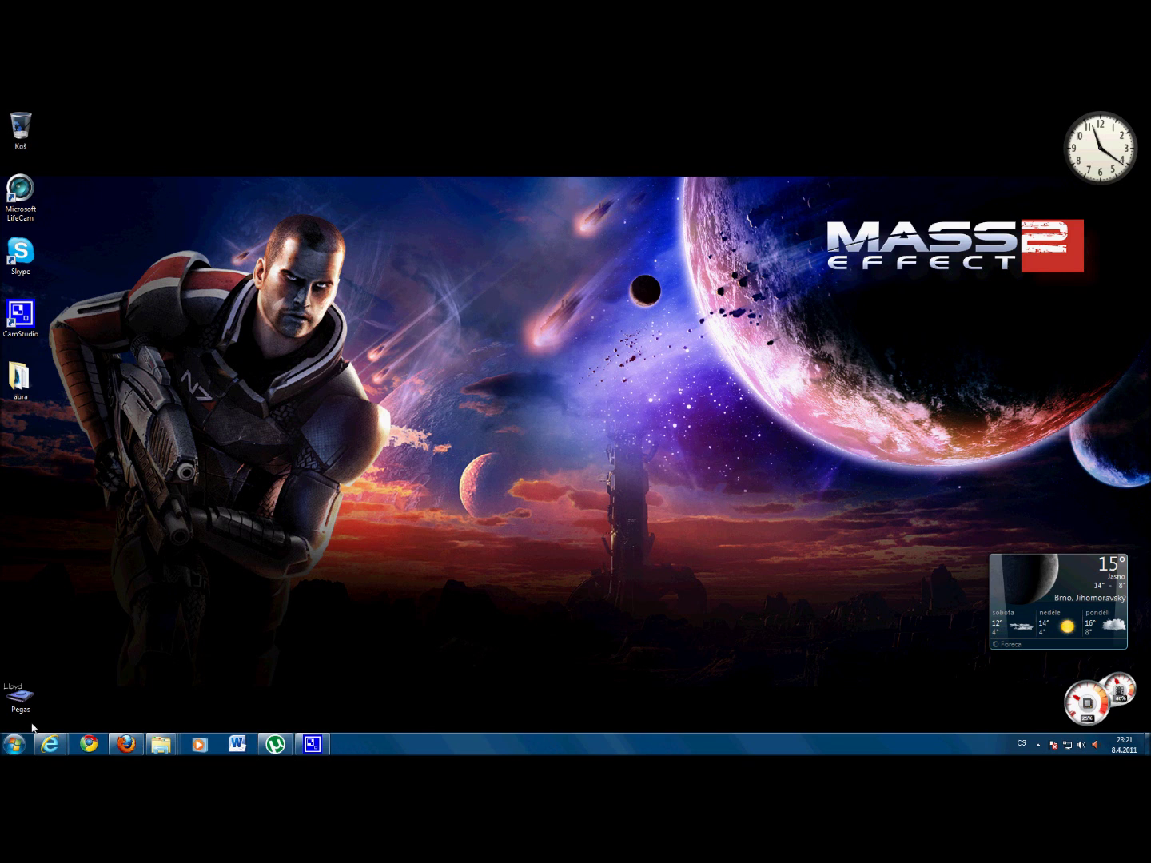
Check the icon-based window color on Firefox and on the Aura download page in Internet Explorer.
left_click(126, 744)
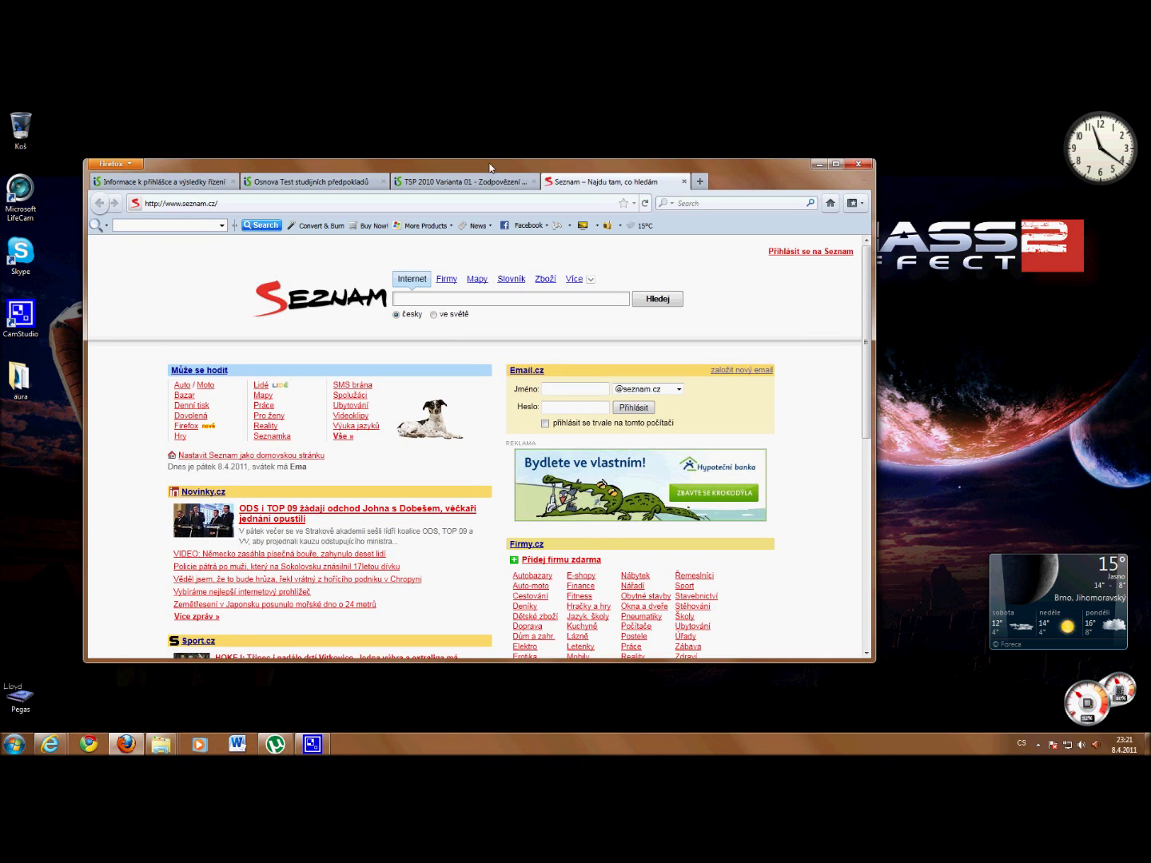
left_click_drag(490, 168, 558, 157)
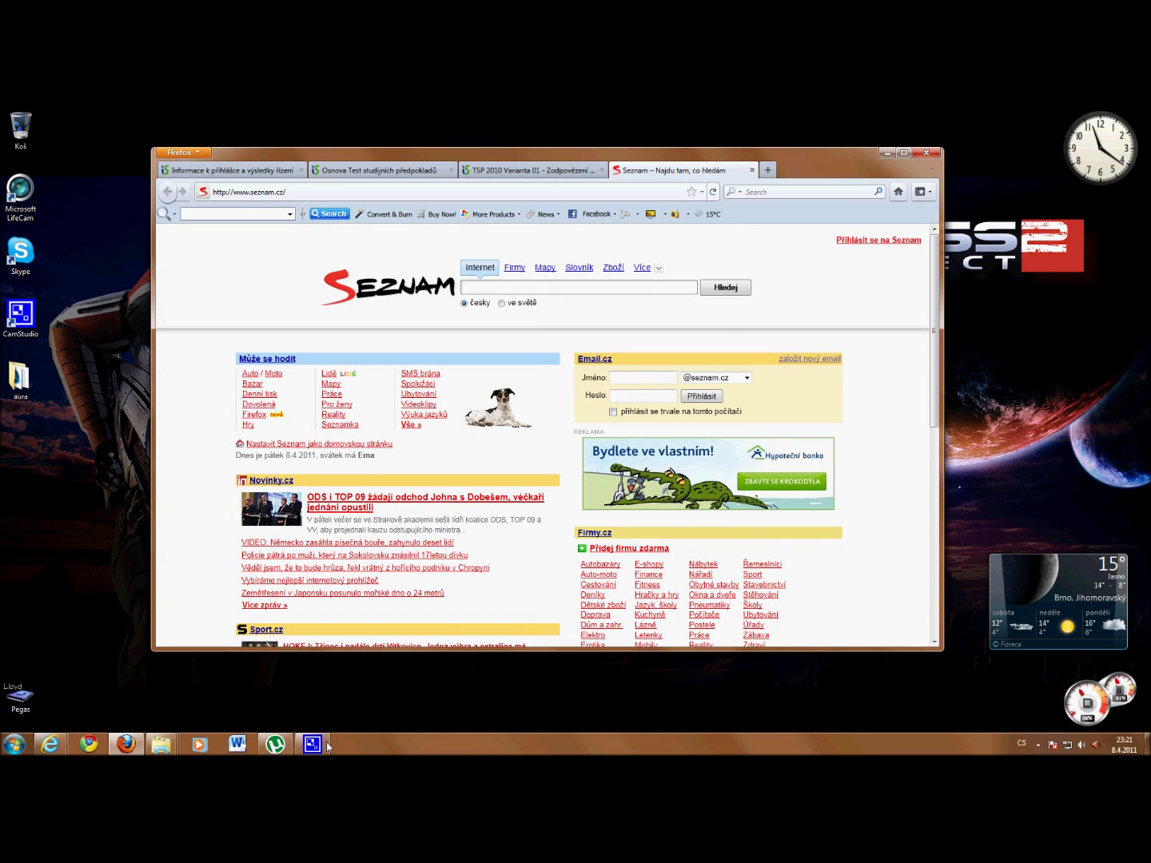
left_click(884, 152)
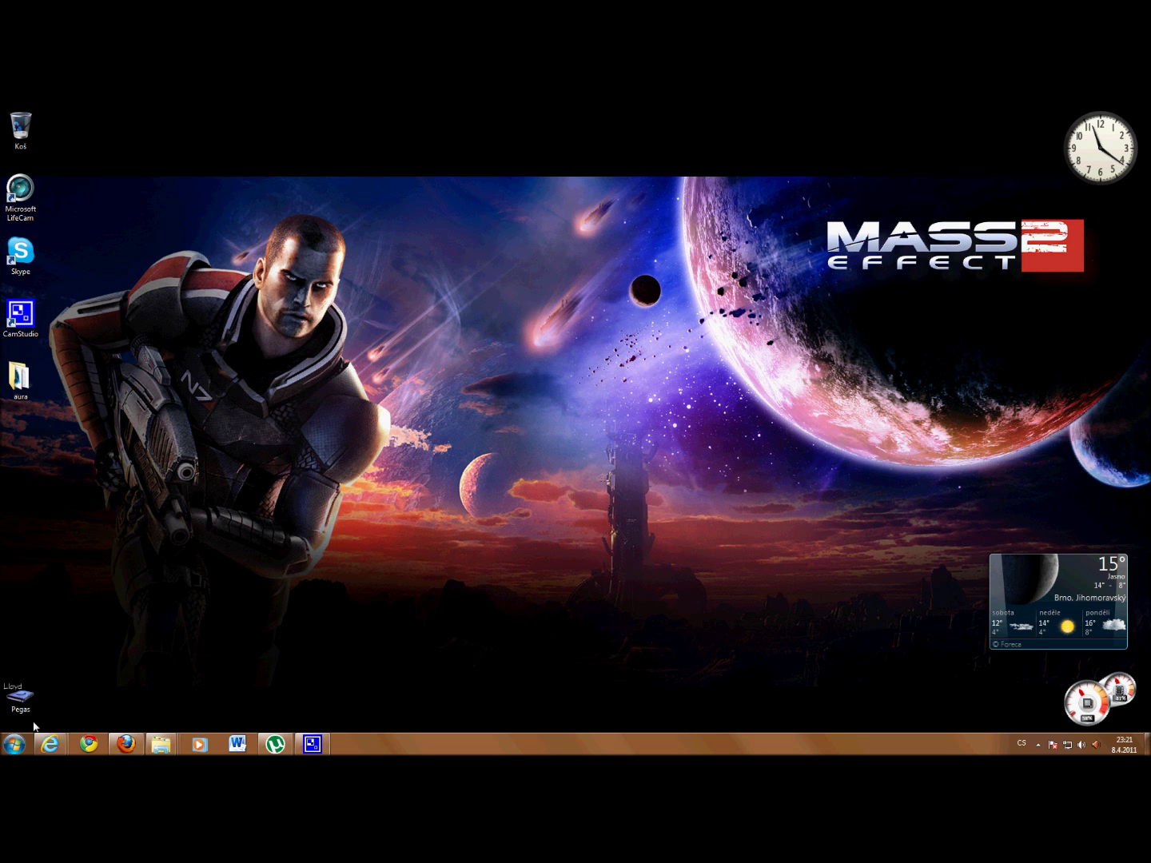
mouse_move(50, 744)
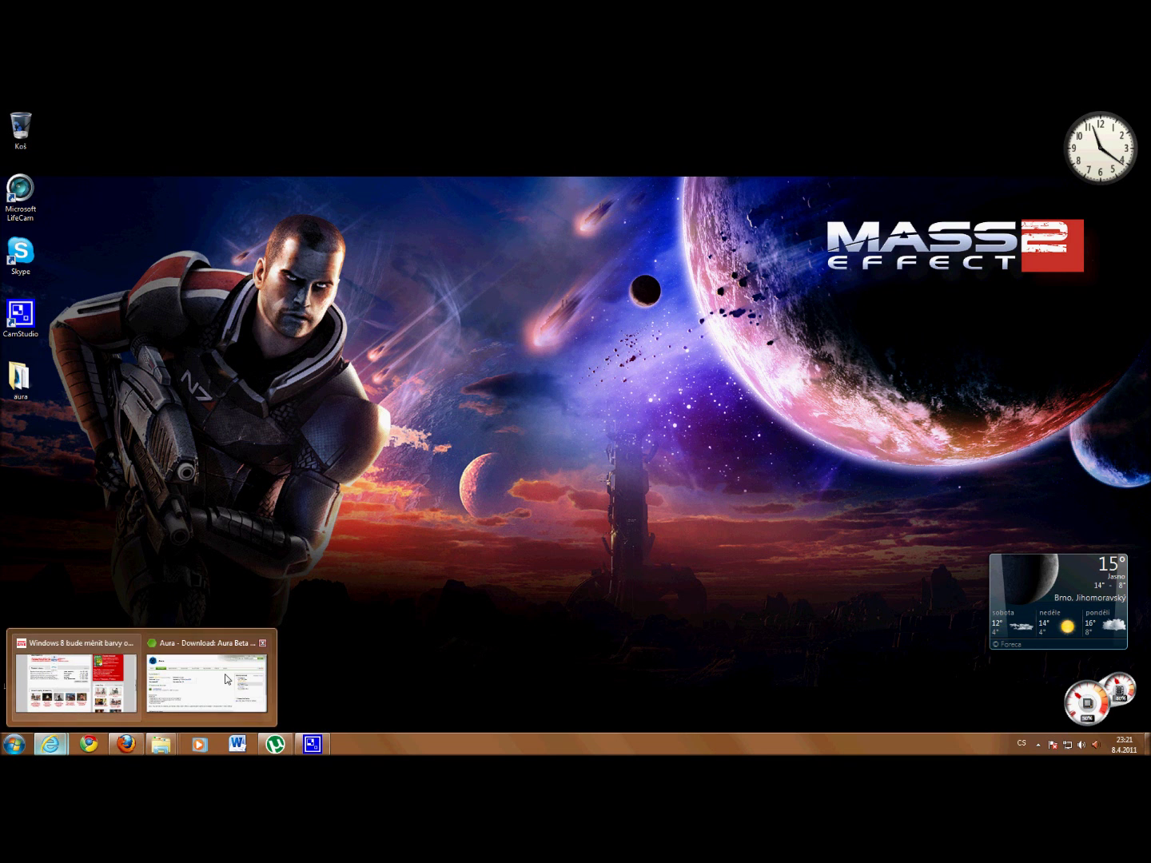
mouse_move(227, 679)
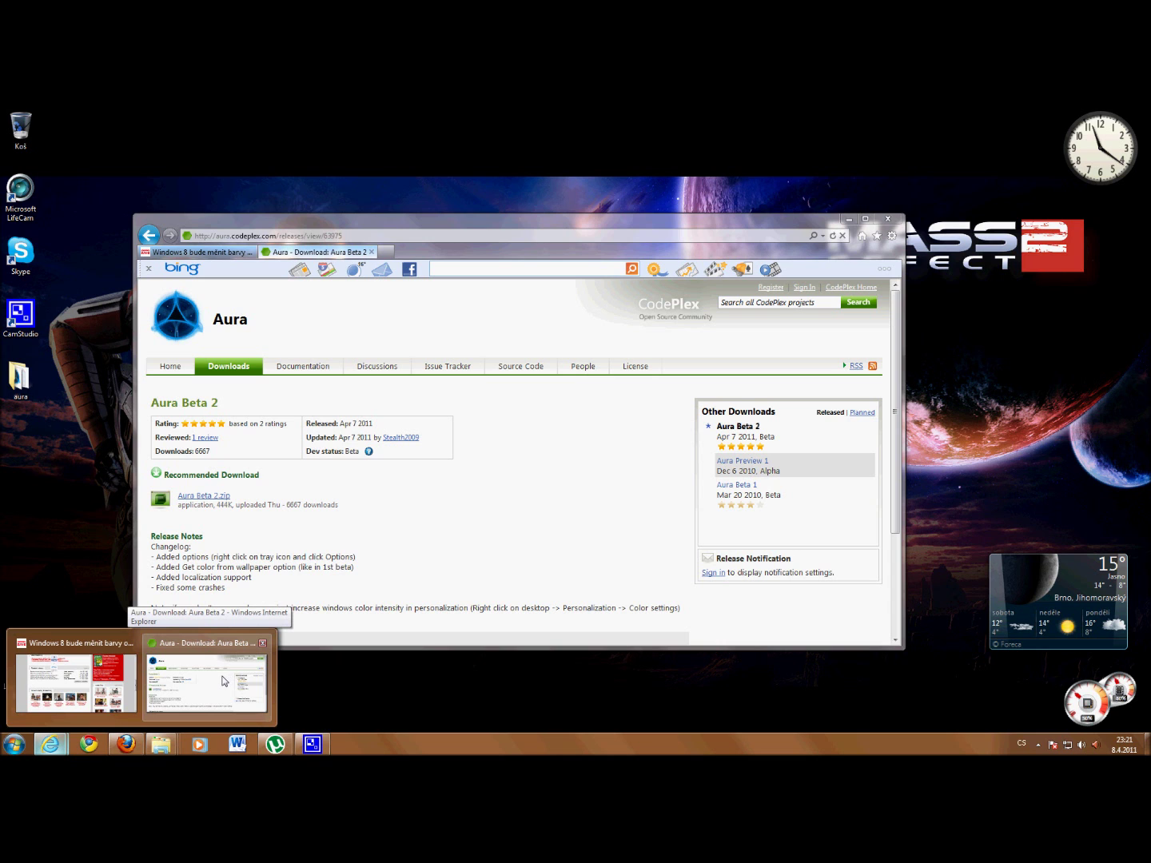
left_click(225, 682)
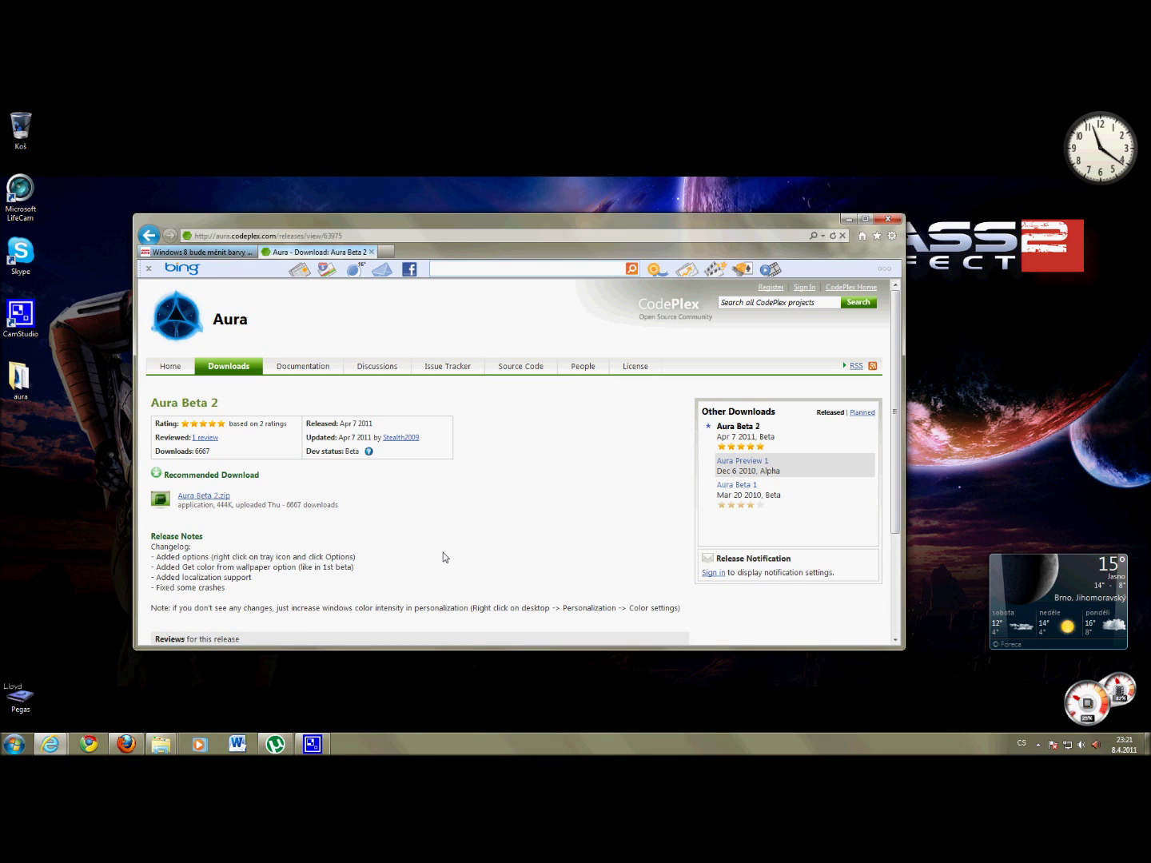
left_click_drag(546, 216, 558, 182)
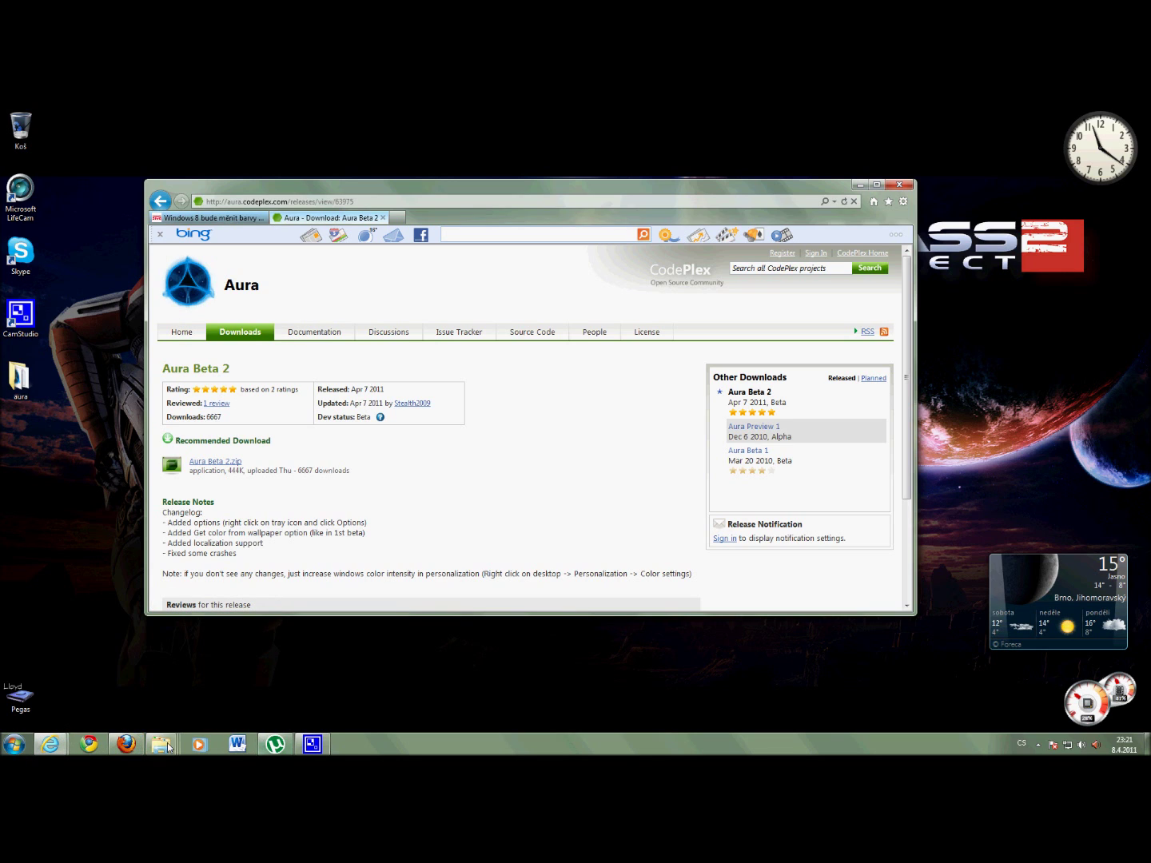
Bring up the Videa and Hry folder windows to check their icon-based frame colors.
mouse_move(161, 745)
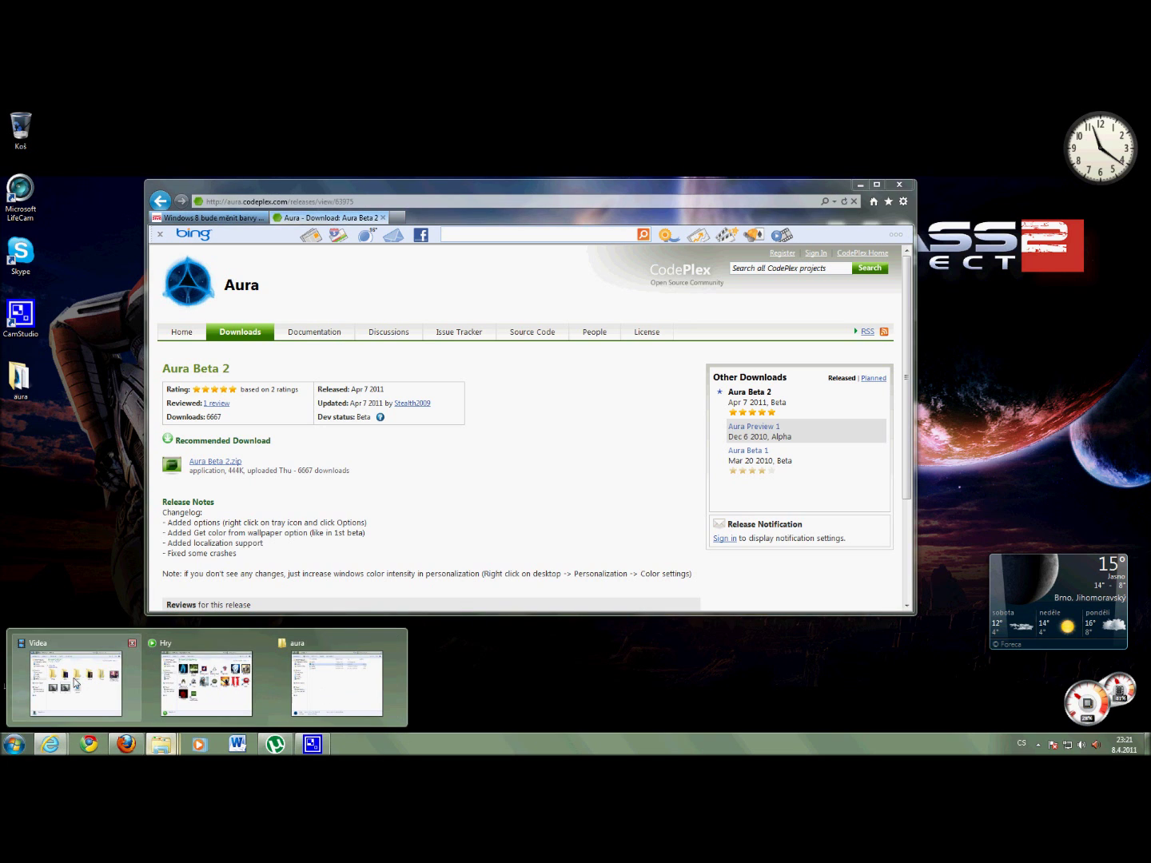
left_click(40, 684)
left_click_drag(456, 257, 408, 243)
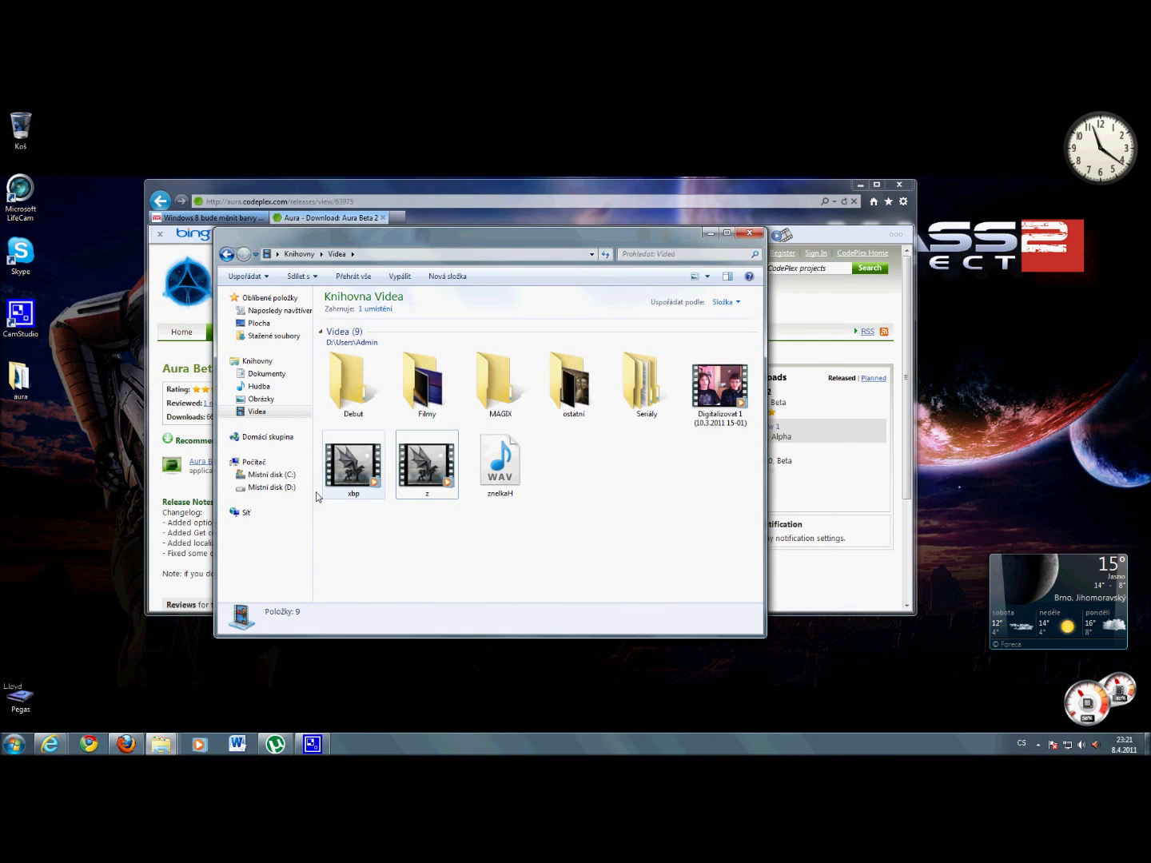
mouse_move(161, 745)
left_click(201, 681)
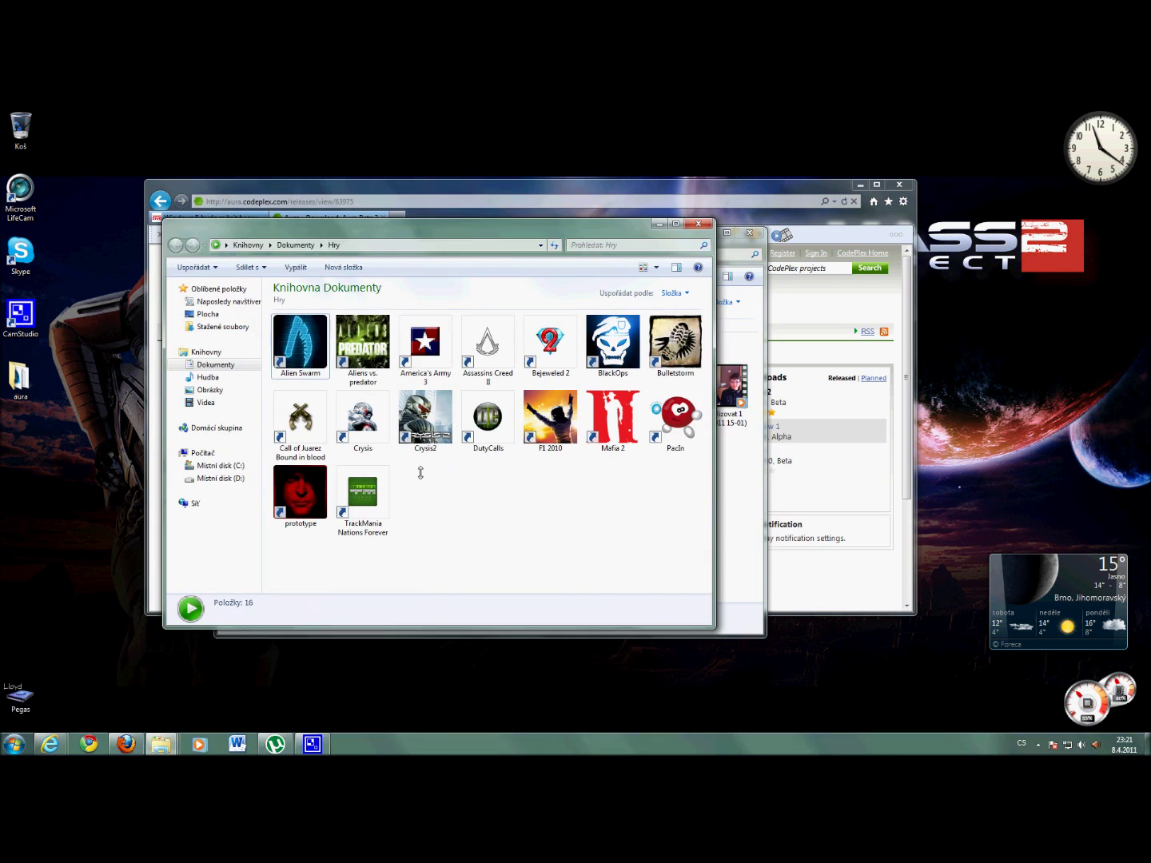
Reposition the Hry window, go up to the Dokumenty library, and reopen the Hry folder to compare the icon-based frame colors.
left_click_drag(390, 254, 641, 292)
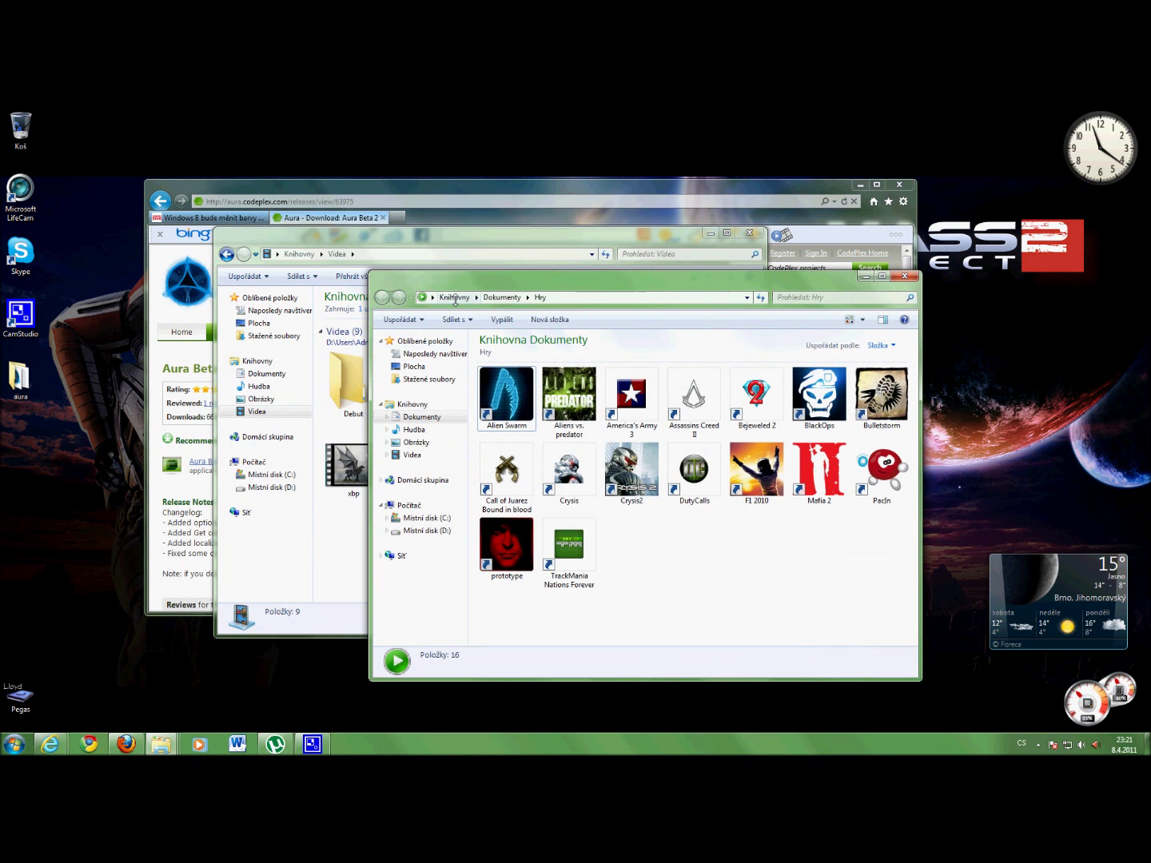
left_click(421, 417)
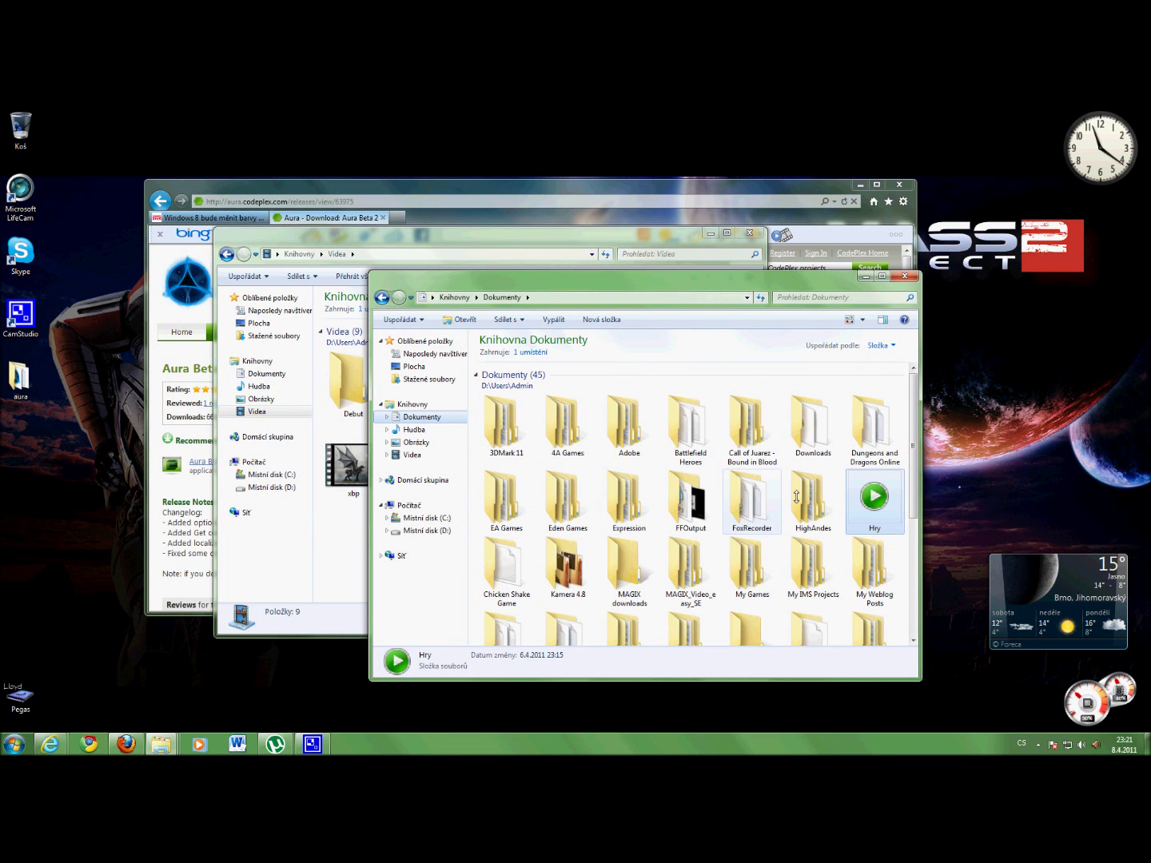
double_click(876, 492)
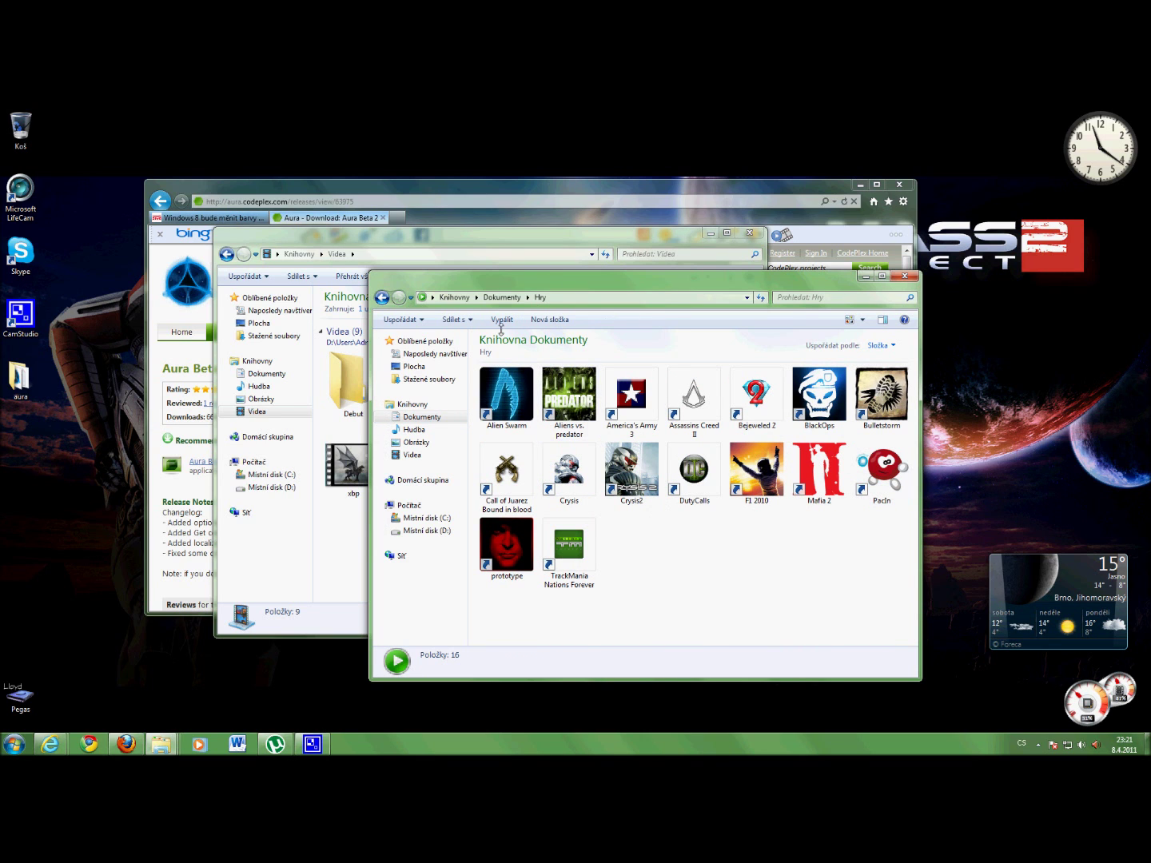
left_click_drag(656, 327, 527, 306)
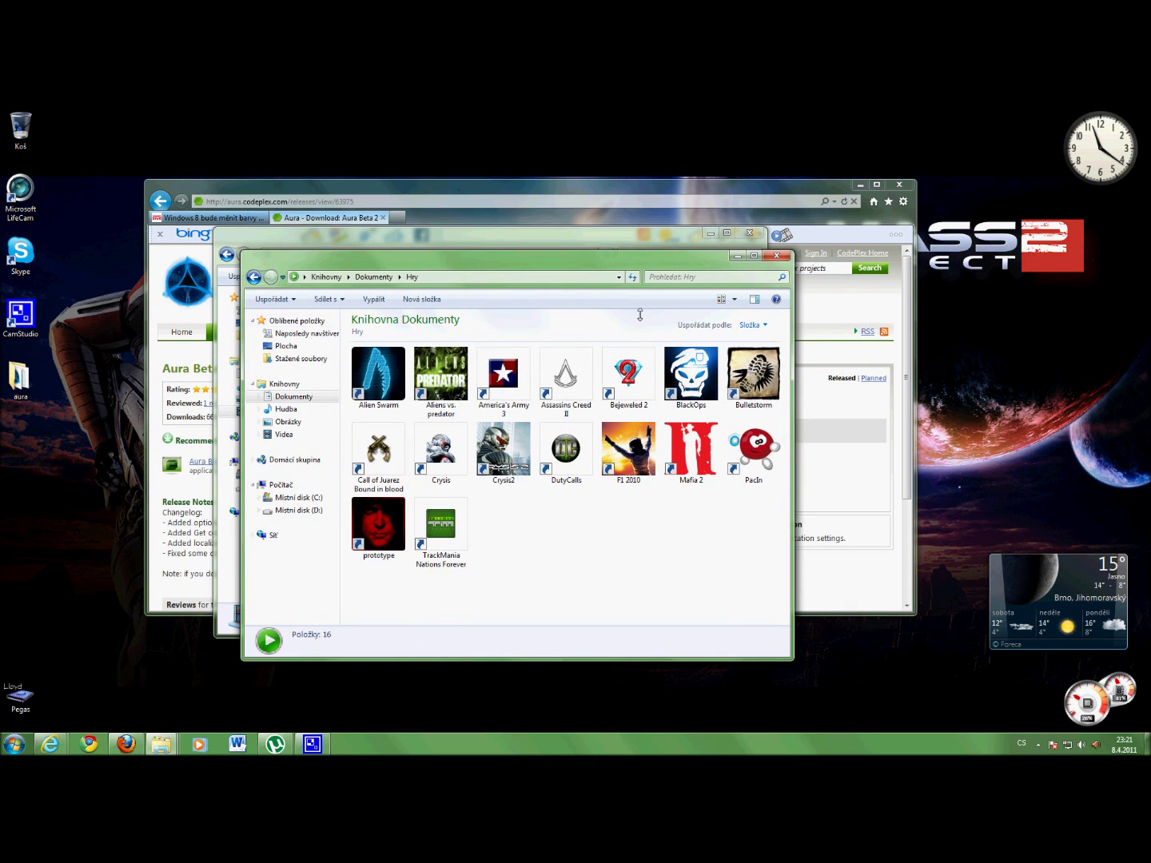
Open the MAGIX folder in the Videa window to check its icon-based frame color, and close the window.
left_click_drag(651, 240, 692, 229)
double_click(540, 372)
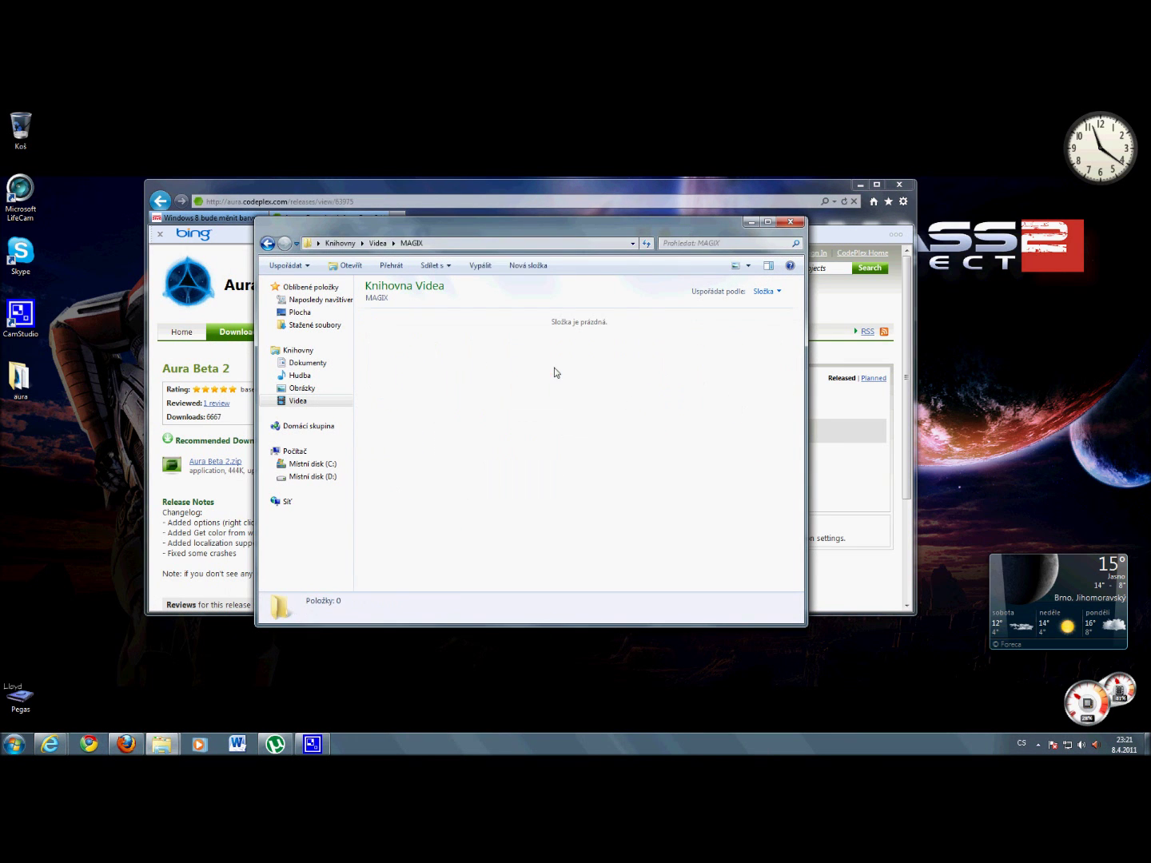
left_click_drag(437, 240, 408, 264)
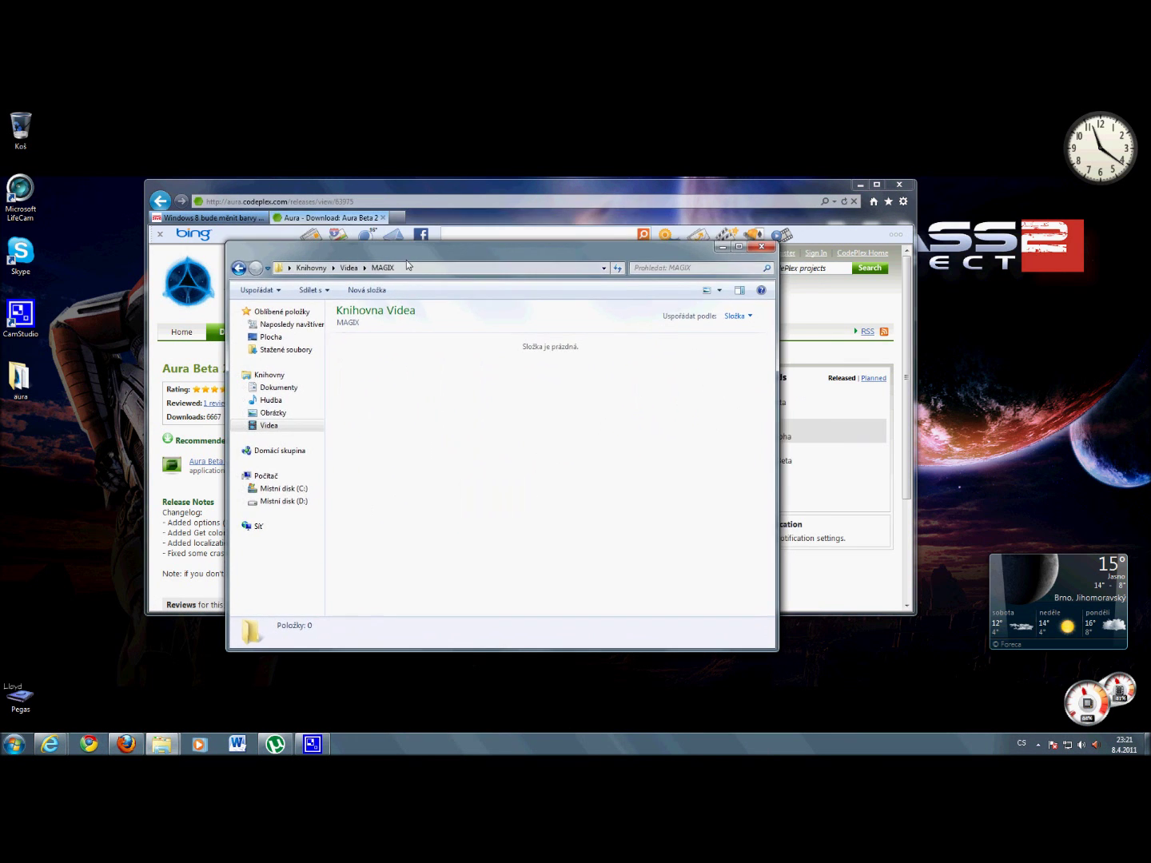
left_click(761, 247)
Bring up the aura folder window to check its icon-based frame color, and minimize it and Internet Explorer.
left_click(162, 744)
left_click_drag(417, 304, 543, 267)
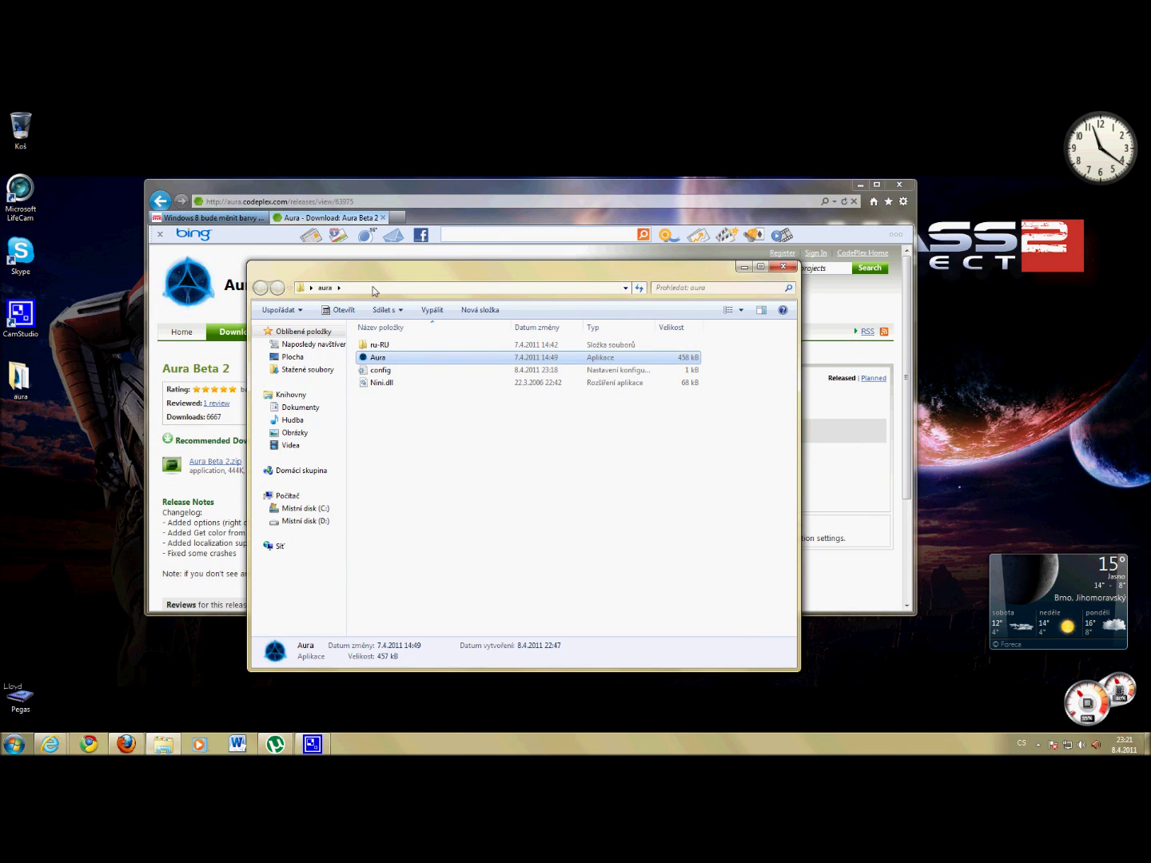
left_click_drag(465, 271, 530, 254)
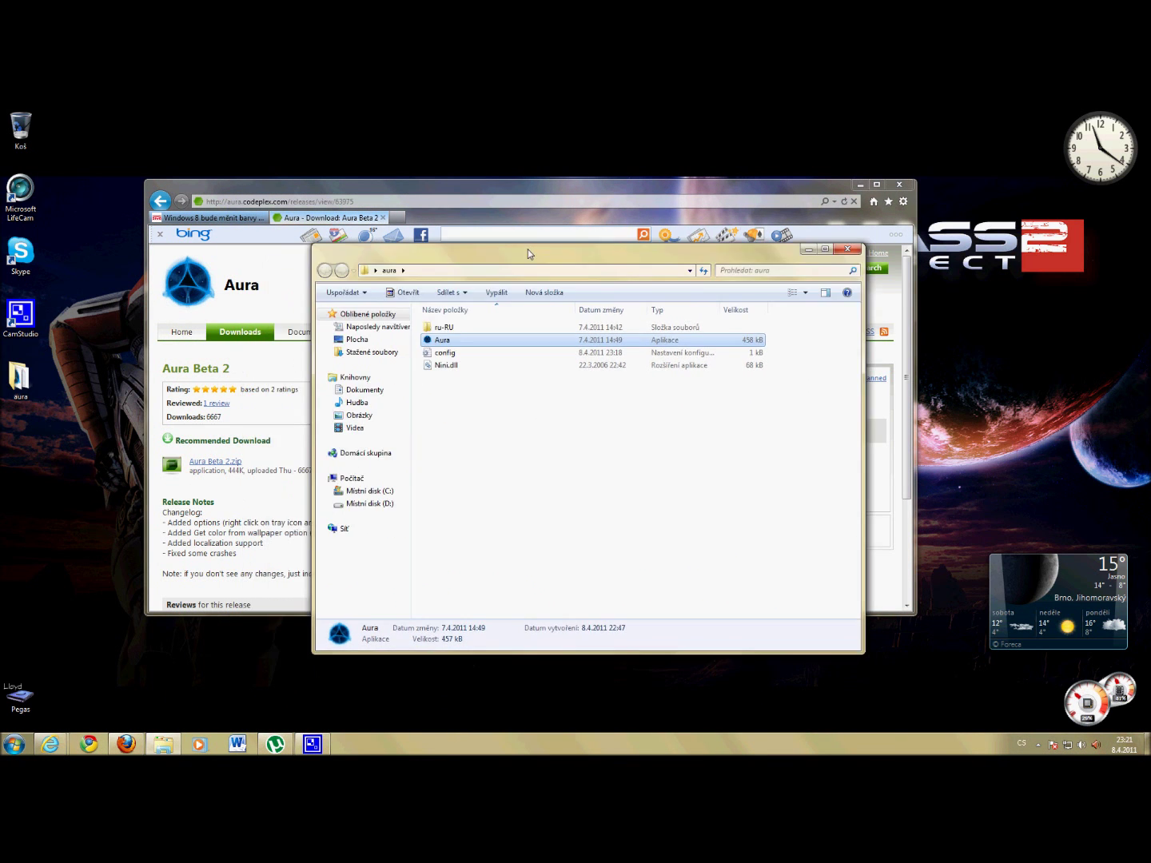
left_click(810, 250)
left_click(859, 185)
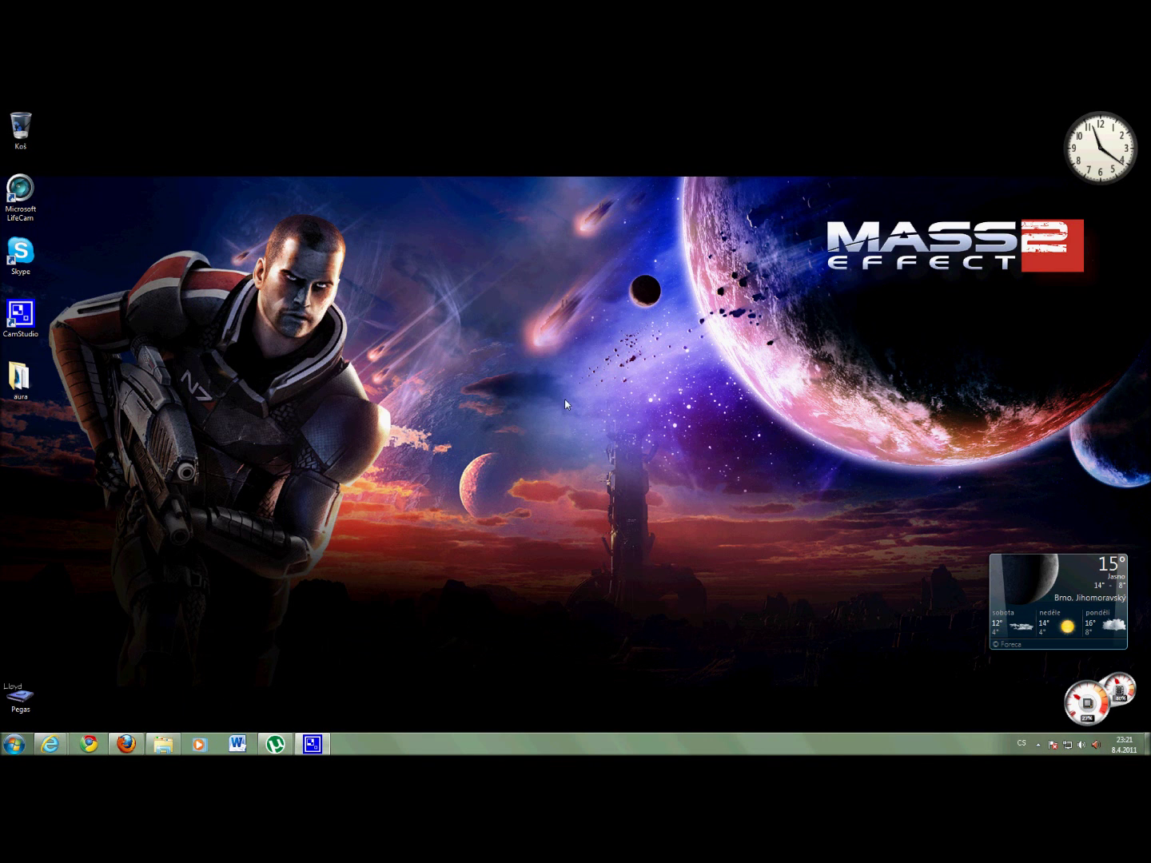
Set Aura to get its color from the wallpaper, apply the change, and close the options.
left_click(1037, 744)
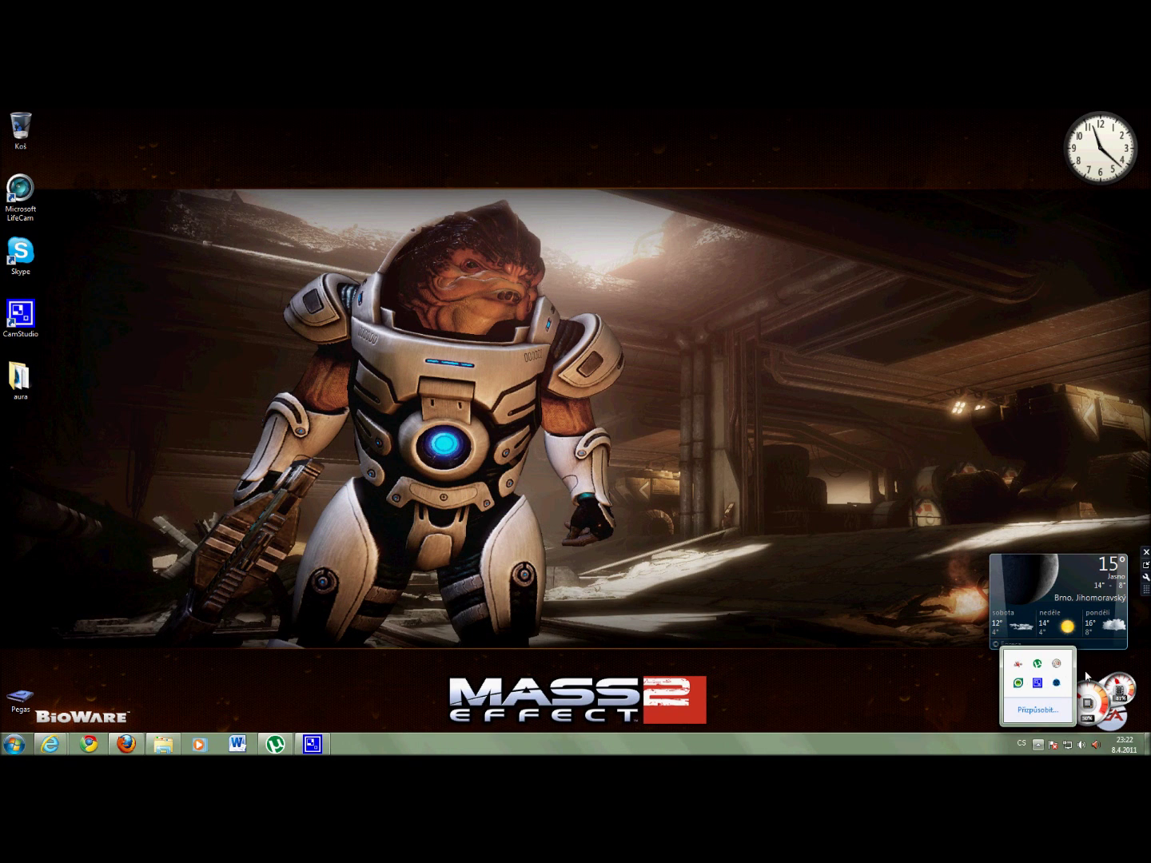
left_click(1056, 683)
left_click(454, 352)
left_click(698, 550)
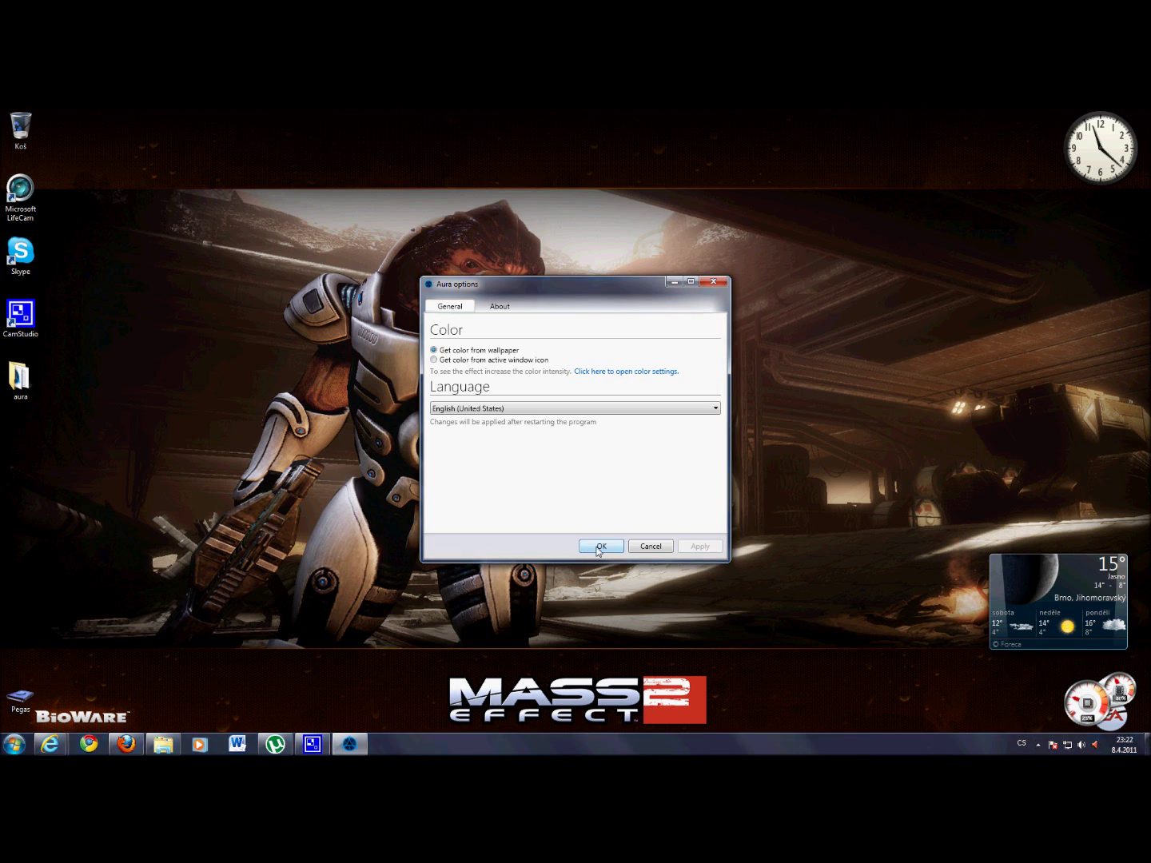
left_click(601, 547)
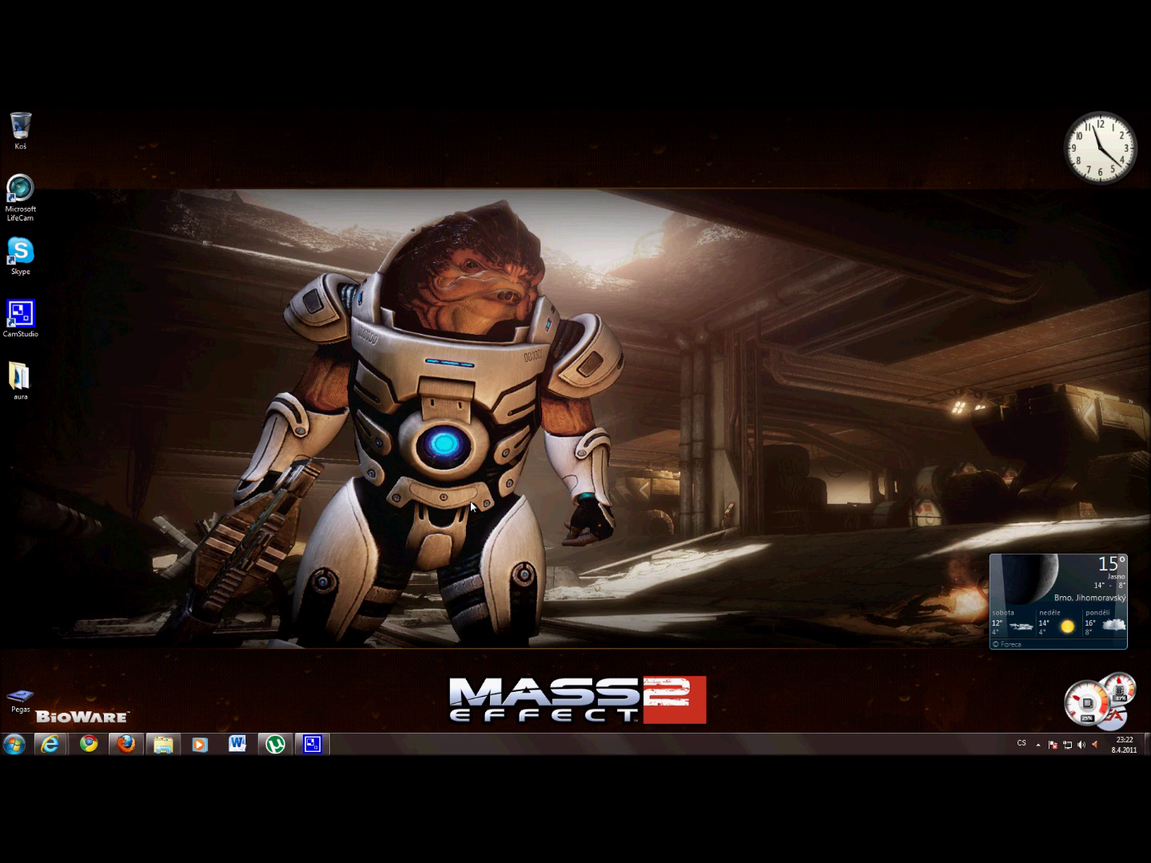
Check the wallpaper-based window color on the Aura download page in Internet Explorer, and minimize the browser.
mouse_move(49, 745)
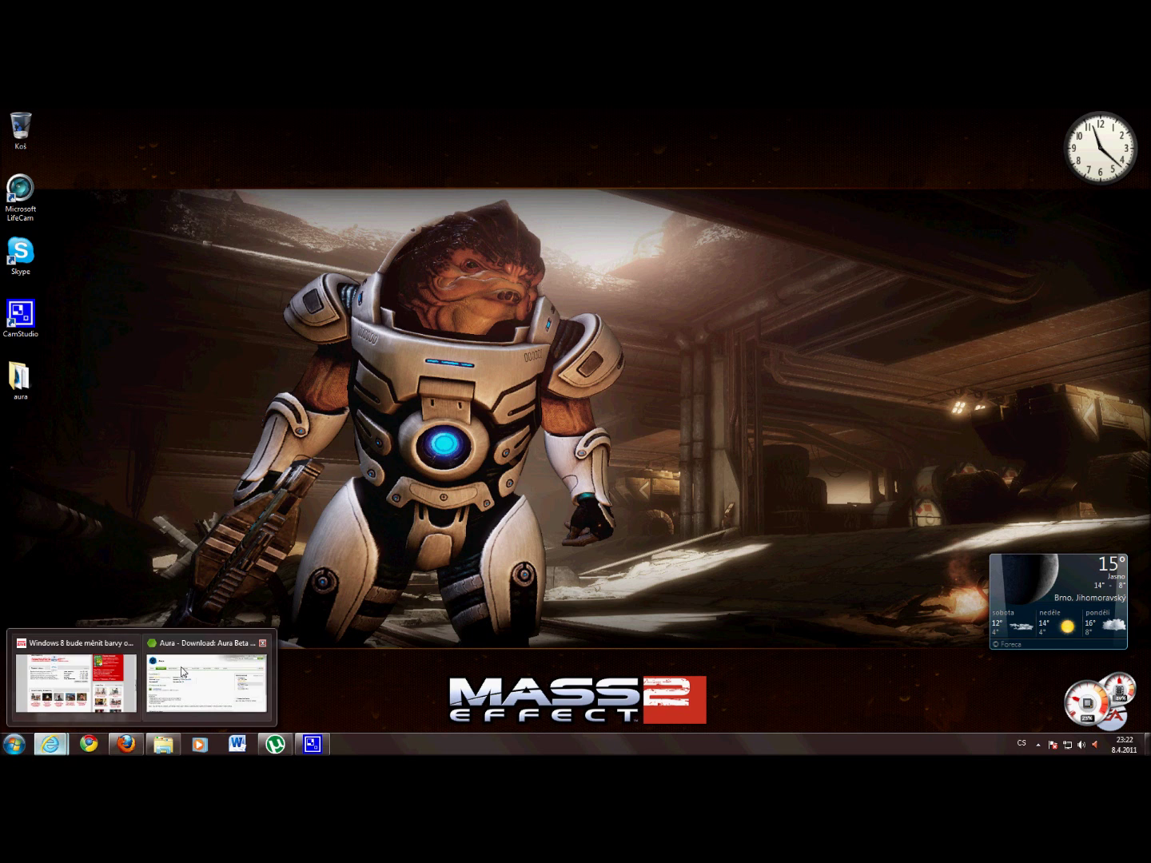
left_click(183, 672)
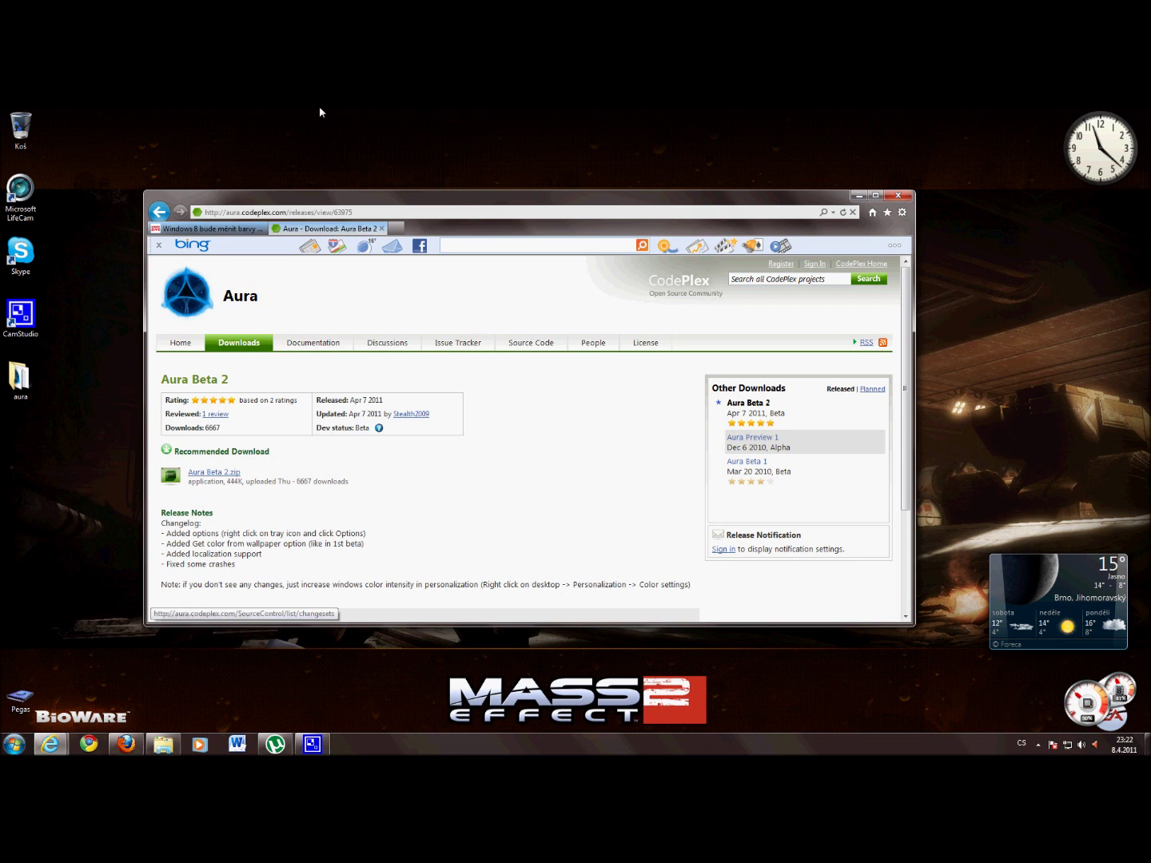
left_click(858, 196)
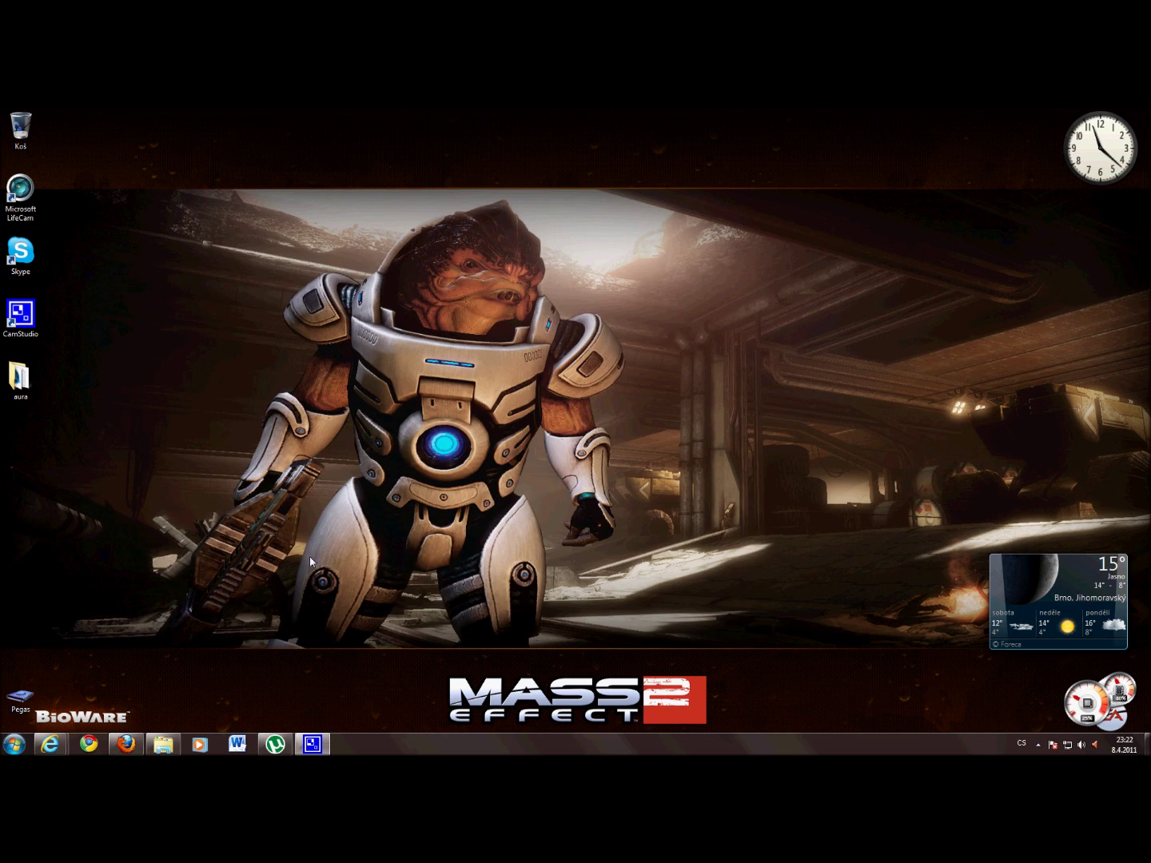